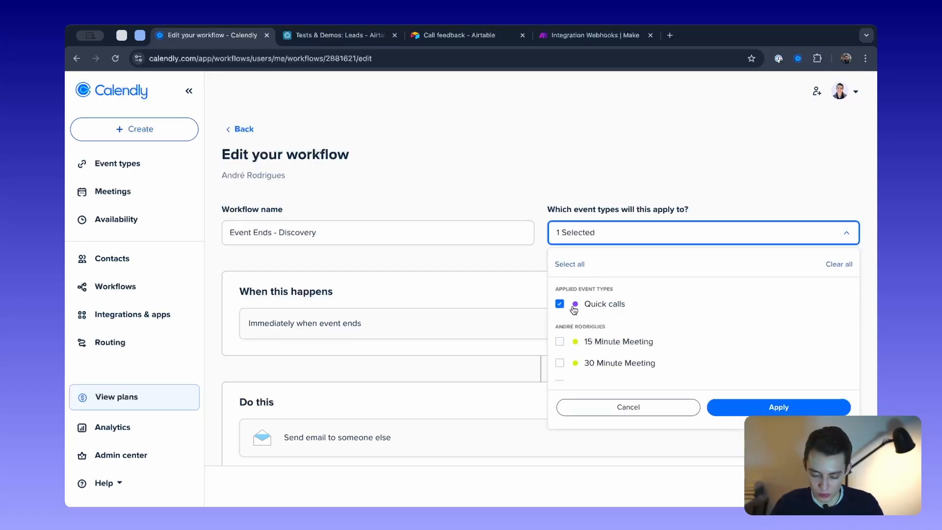
Close the event type list and review the workflow's trigger and action sections
left_click(630, 153)
scroll(323, 302, "down", 2)
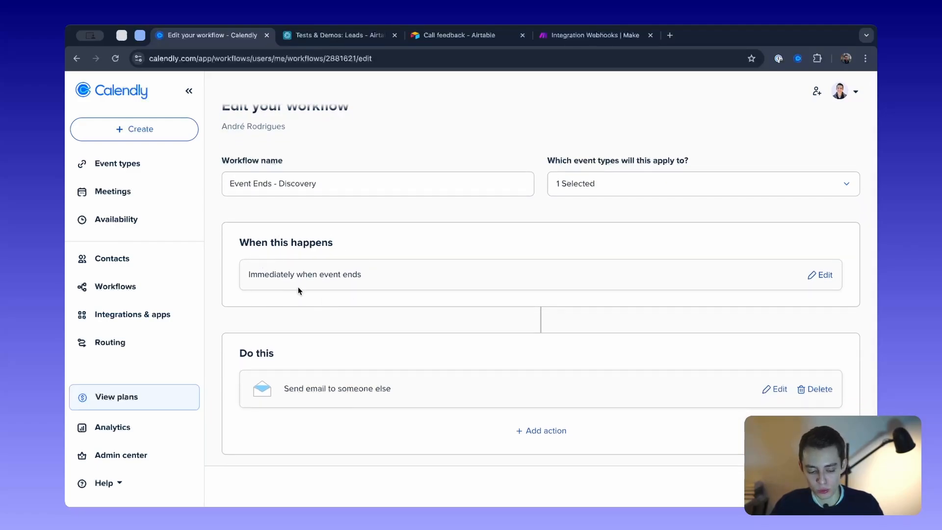
mouse_move(250, 275)
left_mouse_down()
mouse_move(345, 278)
mouse_move(234, 275)
left_mouse_up()
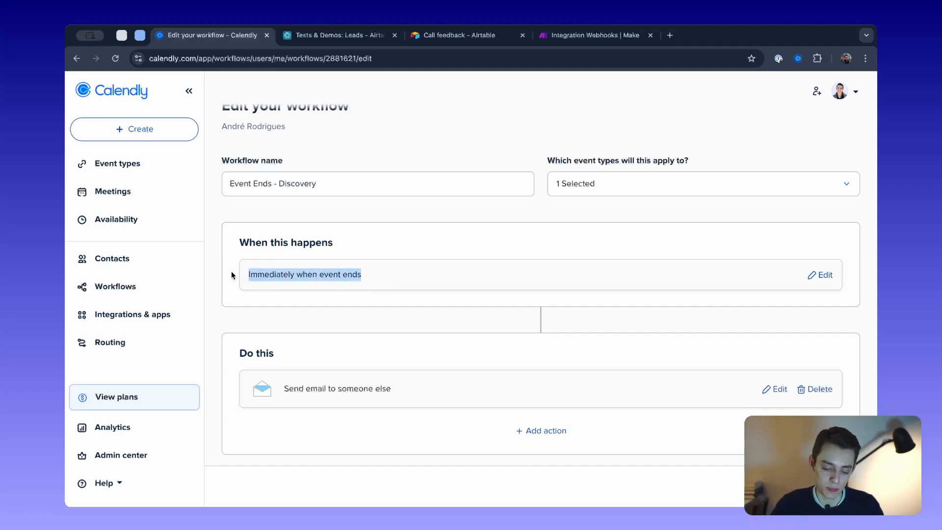
scroll(231, 276, "down", 1)
left_click_drag(254, 321, 411, 320)
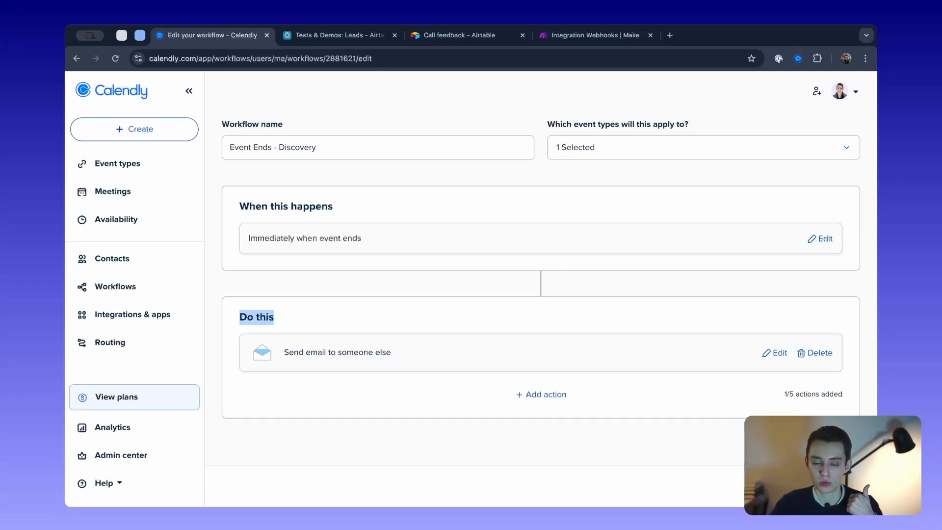
Open the Send email to someone else action at its recipient field and switch to the Make scenario
left_click(775, 353)
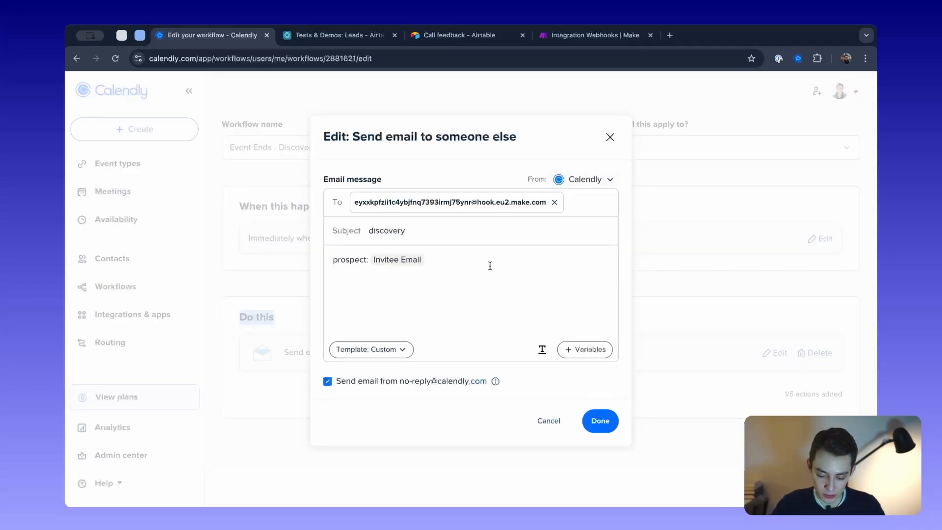
left_click(574, 202)
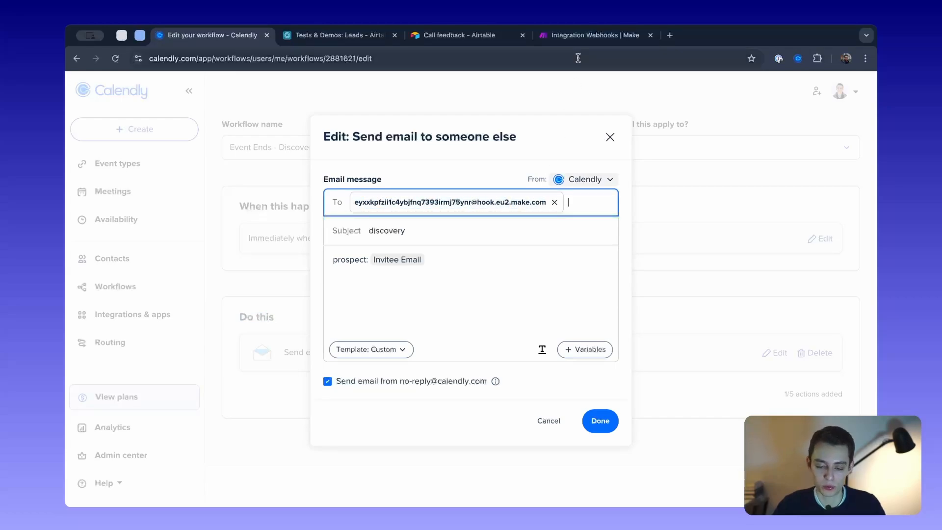
left_click(579, 36)
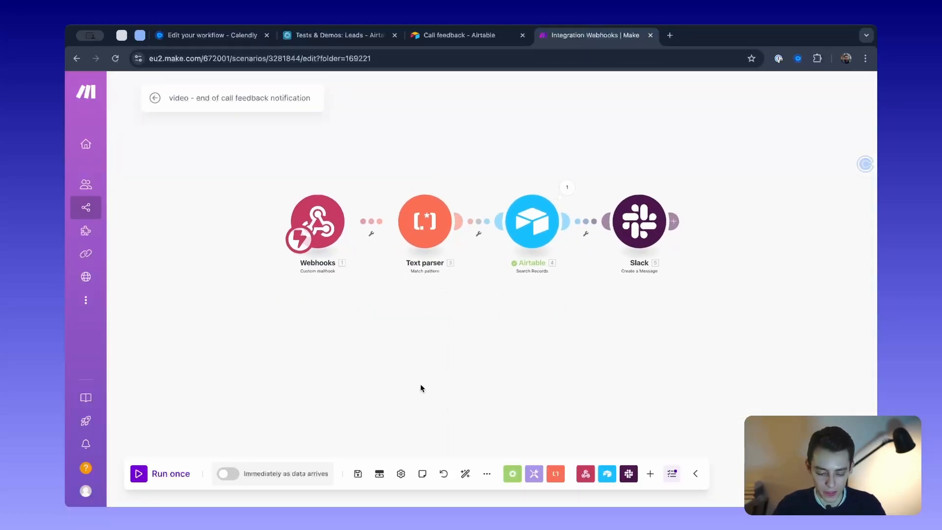
Add a separate Webhooks module with the Custom mailhook trigger in the empty space below the existing scenario
scroll(387, 304, "up", 3)
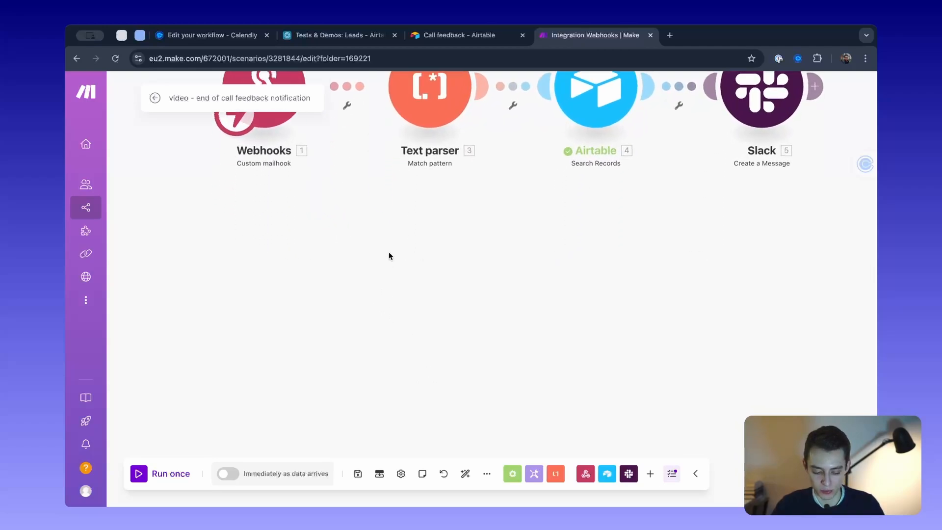
right_click(412, 317)
left_click(448, 327)
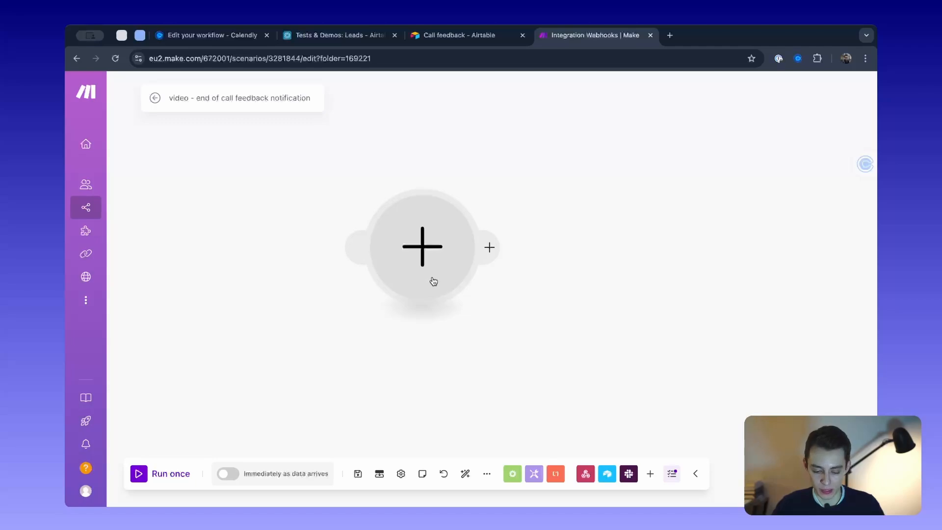
left_click(432, 256)
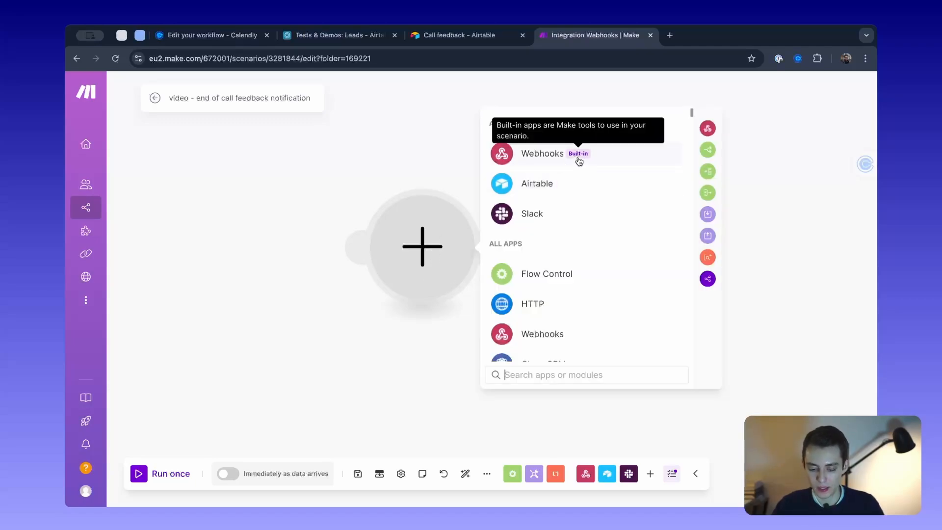
left_click(604, 161)
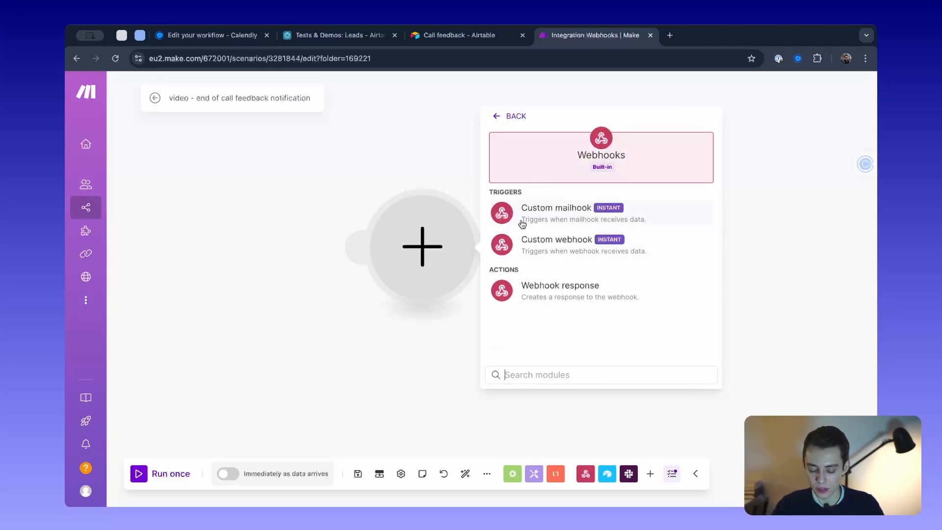
left_click(568, 211)
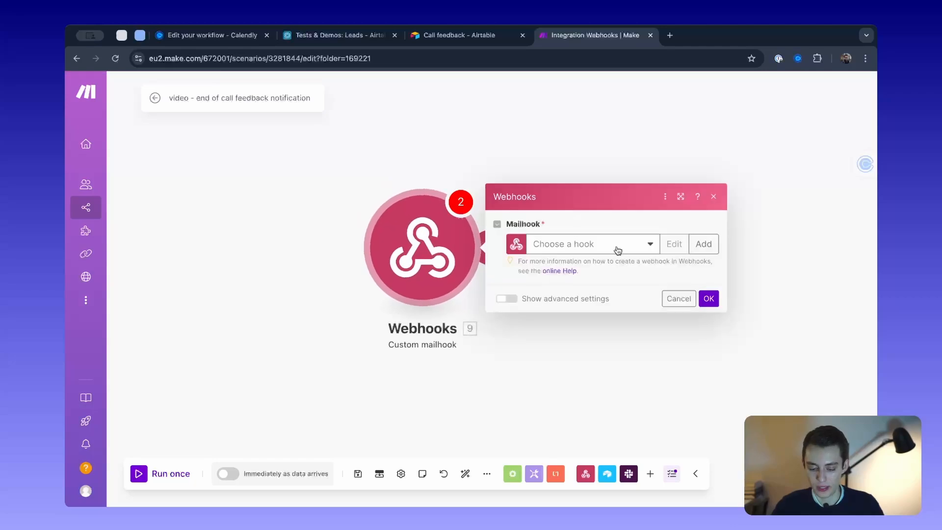
Start creating a new mailhook and name it "Calendly - discovery call ended"
left_click(708, 244)
left_click_drag(576, 244, 484, 242)
key("ctrl+a")
type("discovery call")
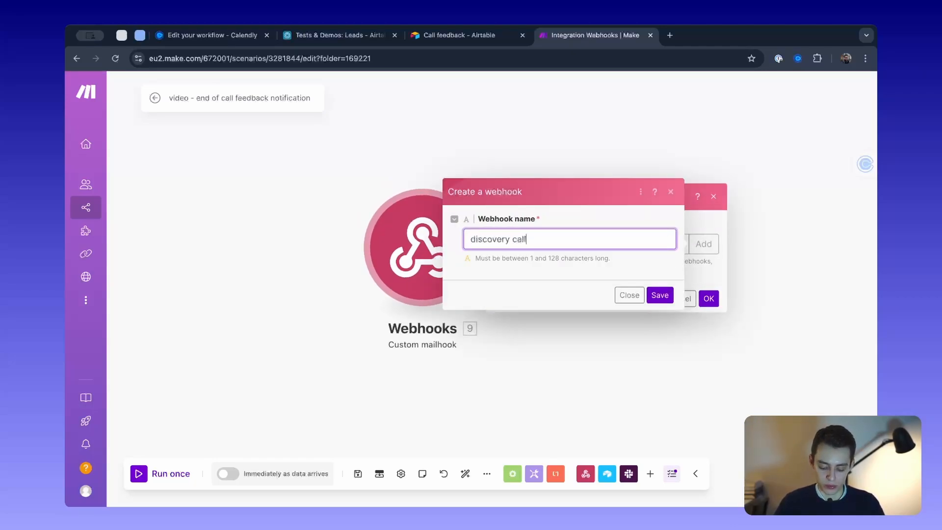
type(" end")
type("Calen")
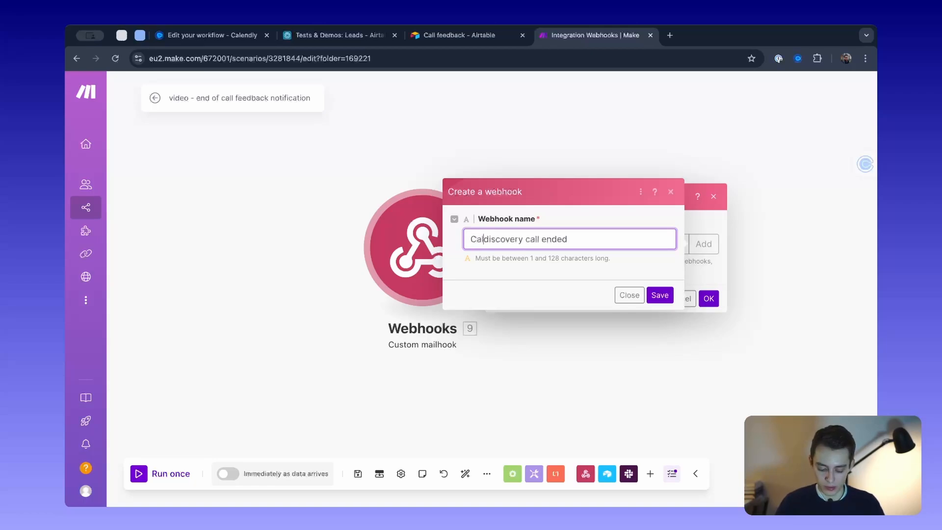
type("dly -")
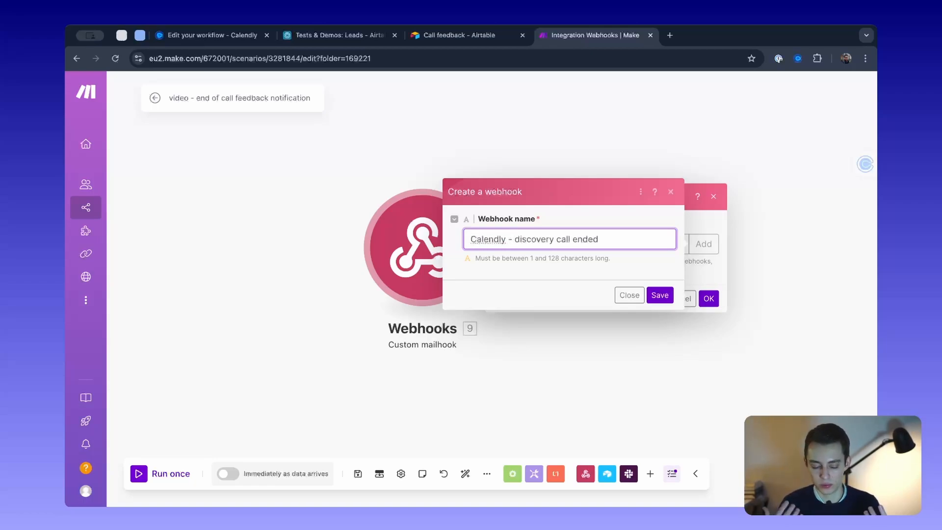
Discard the new mailhook and delete the extra Webhooks module from the scenario
key("ctrl+a")
key("BackSpace")
left_click(629, 295)
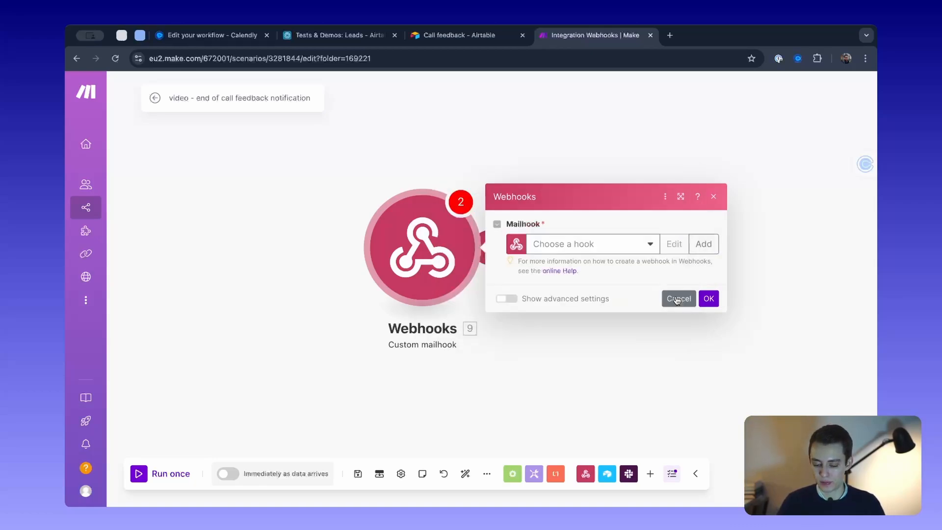
left_click(678, 298)
left_click_drag(351, 174, 540, 358)
key("Delete")
Open the scenario's original Webhooks module and copy the test mailhook's address
scroll(540, 357, "down", 2)
scroll(540, 358, "down", 2)
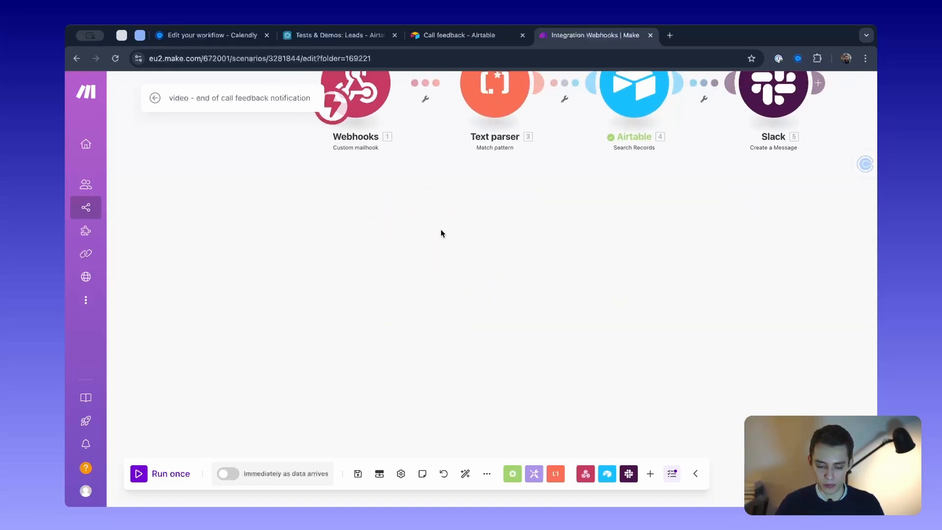
left_click_drag(440, 229, 421, 430)
left_click(352, 293)
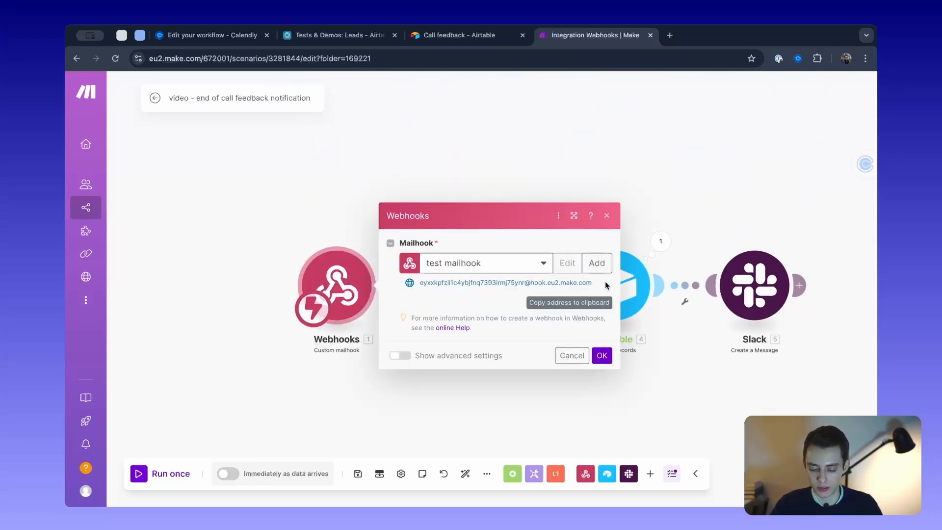
left_click_drag(609, 282, 441, 282)
left_click(445, 301)
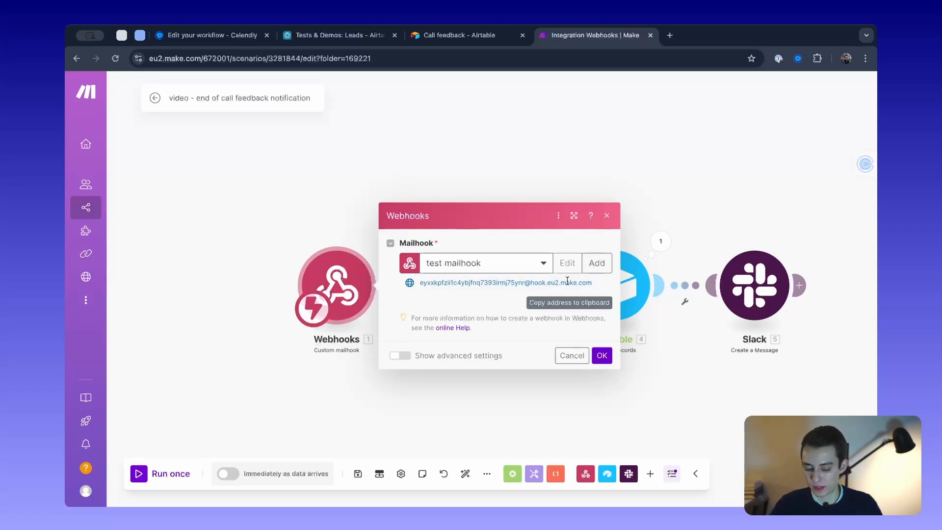
left_click(580, 303)
Switch to the Calendly workflow and replace the email action's recipient with the copied mailhook address
left_click(212, 35)
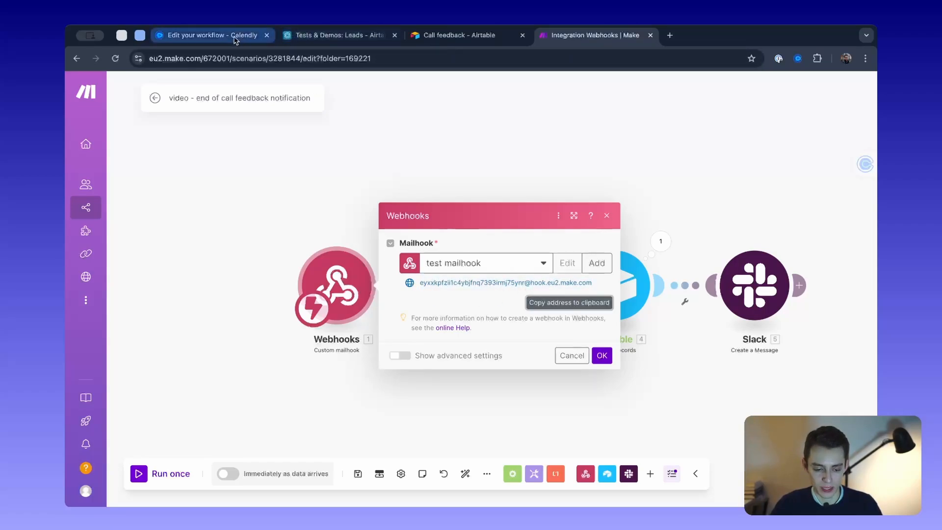
key("BackSpace")
key("ctrl+v")
key("Return")
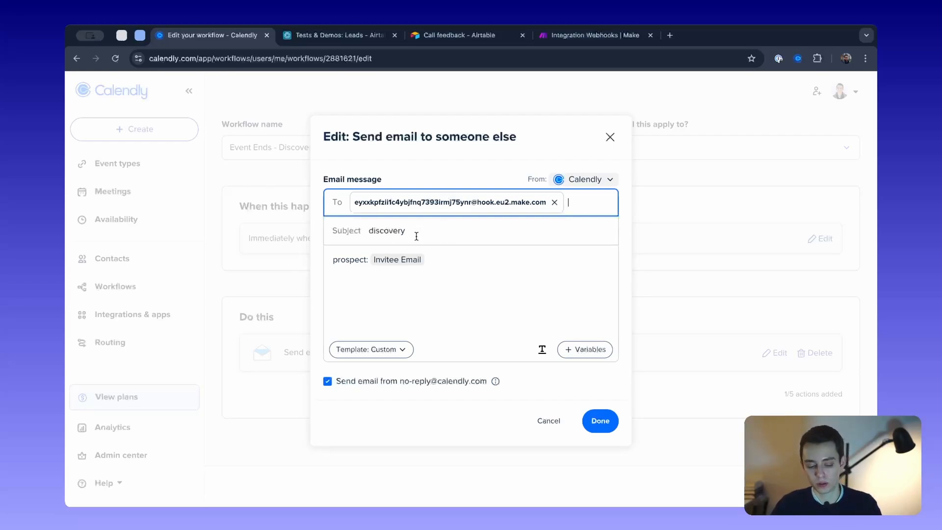
Examine the subject line of the email action
double_click(431, 225)
left_click(435, 235)
left_click_drag(454, 234, 337, 235)
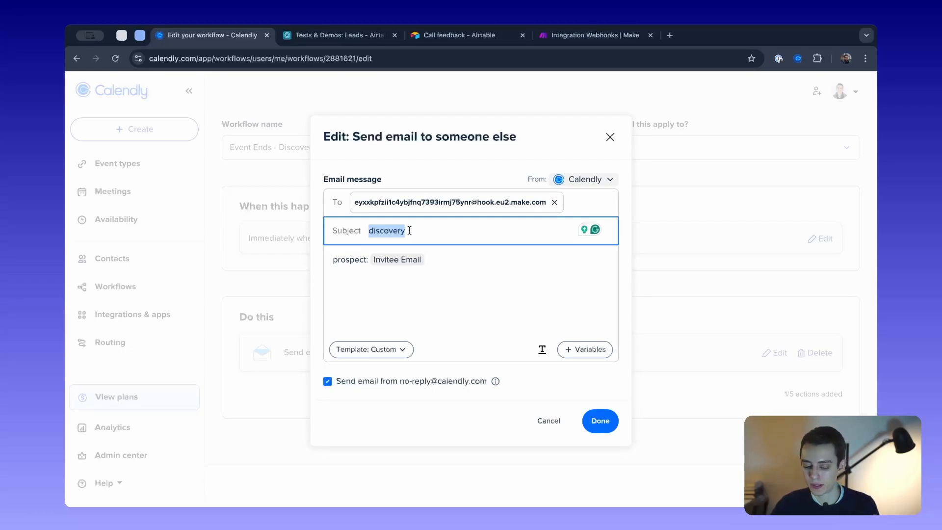
left_click_drag(419, 233, 358, 236)
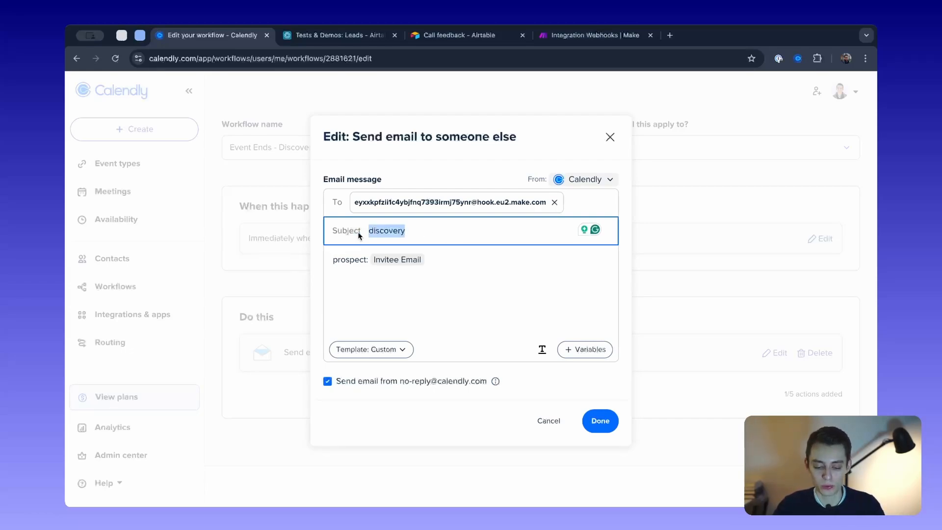
Review the message body's prospect label and Invitee Email variable, and confirm the email action's settings
left_click(467, 259)
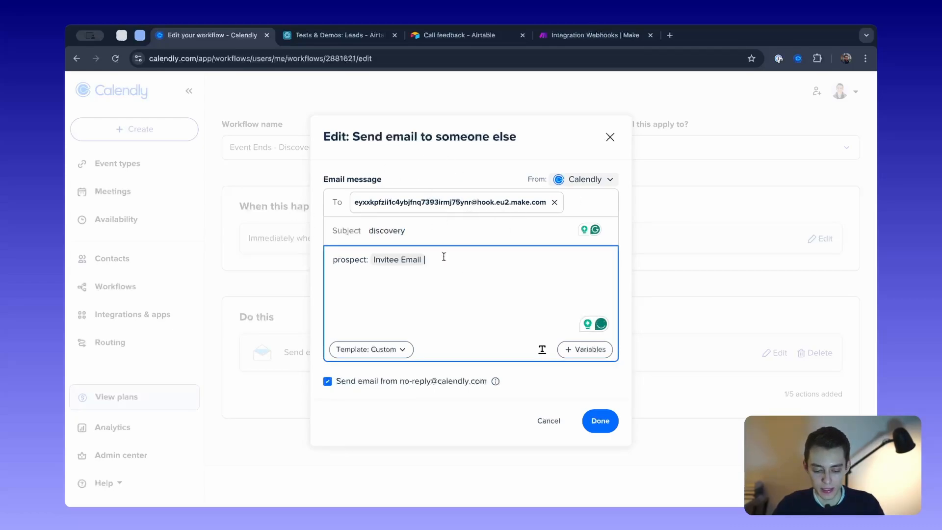
triple_click(466, 254)
left_click(449, 263)
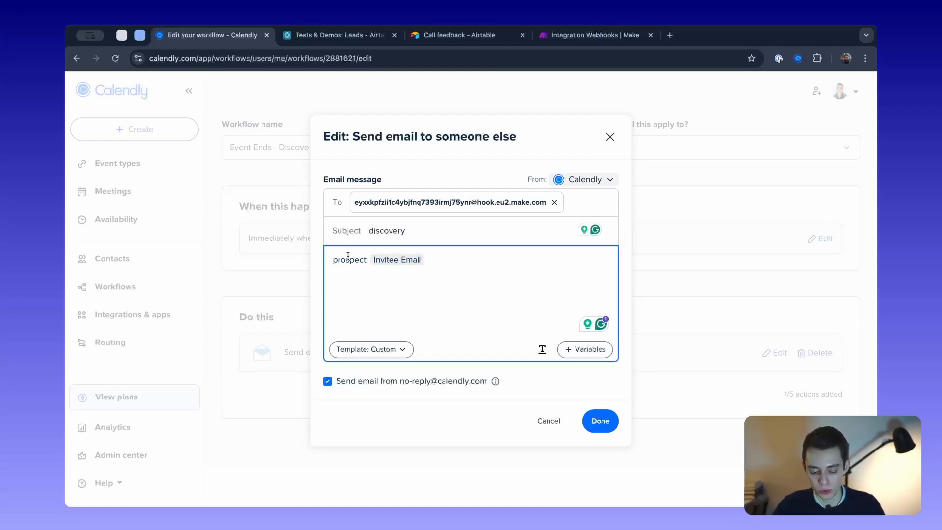
left_click_drag(336, 262, 365, 261)
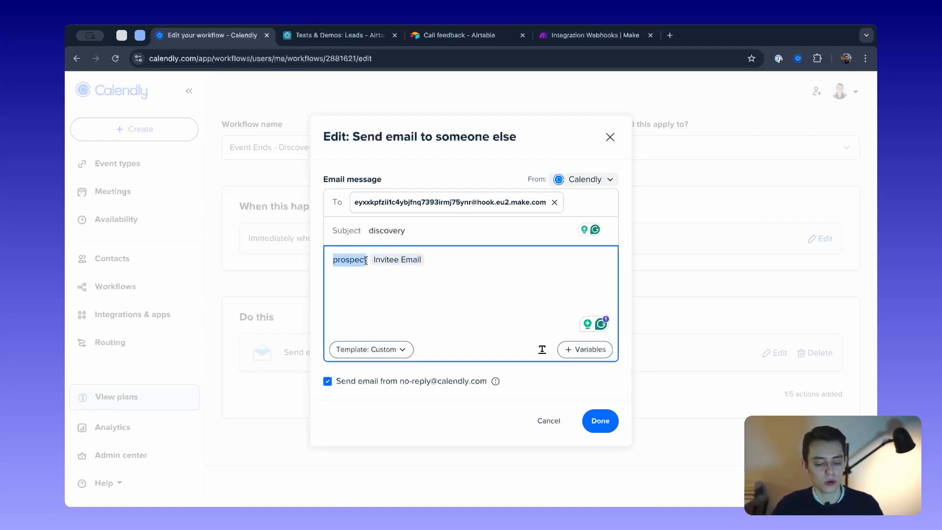
left_click(364, 281)
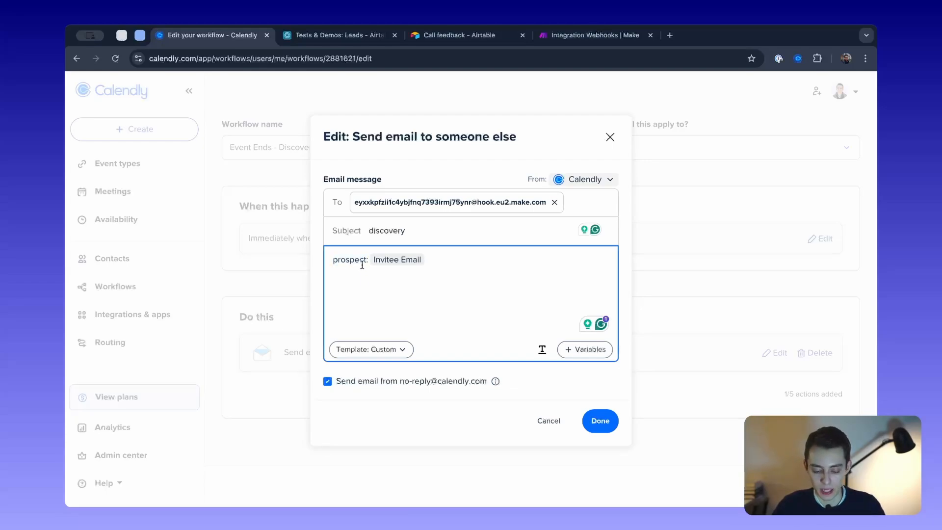
double_click(347, 261)
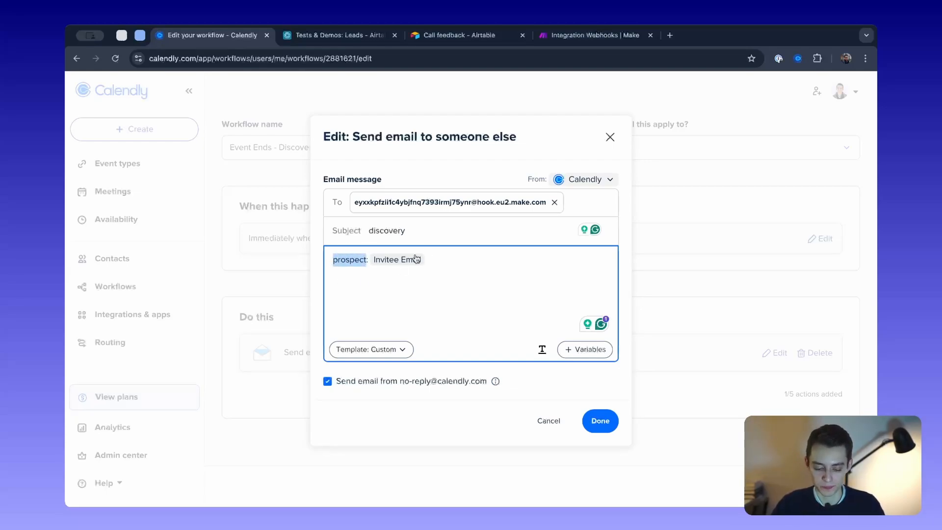
left_click(454, 267)
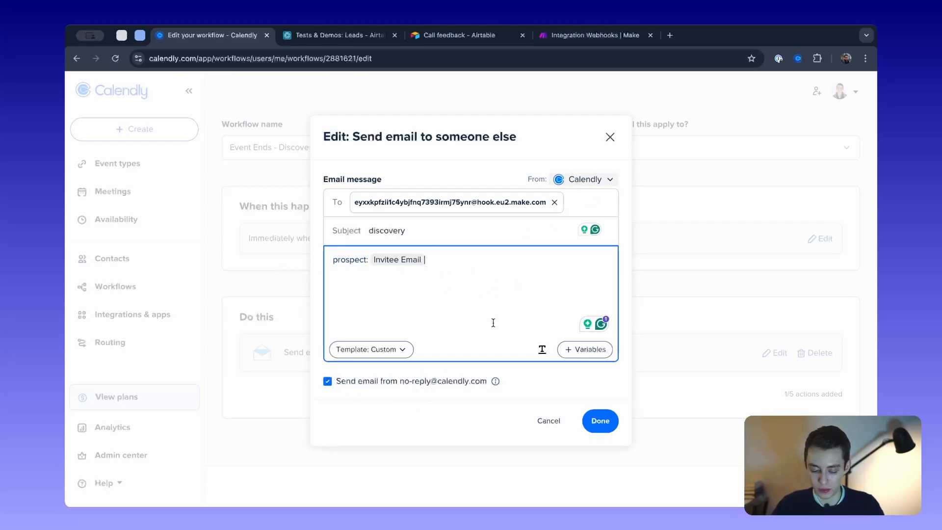
key("ctrl+a")
left_click(431, 233)
key("ctrl+a")
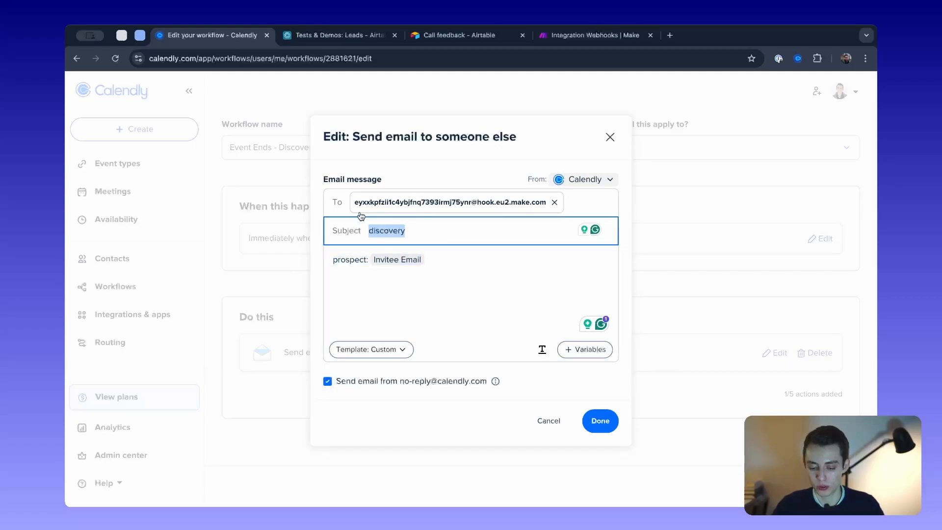
left_click(600, 421)
scroll(644, 305, "up", 3)
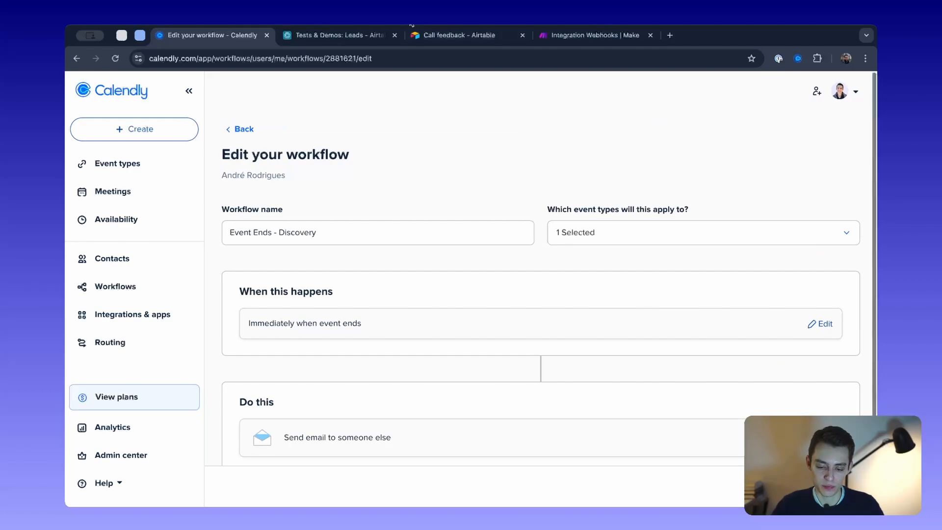
Switch to the Make scenario and close the mailhook module's settings
left_click(589, 35)
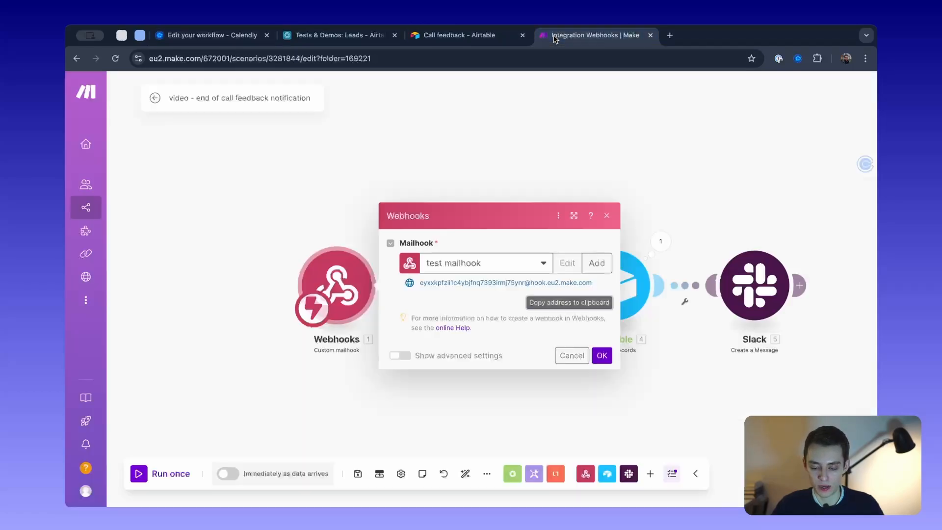
left_click(332, 218)
left_click_drag(259, 195, 428, 415)
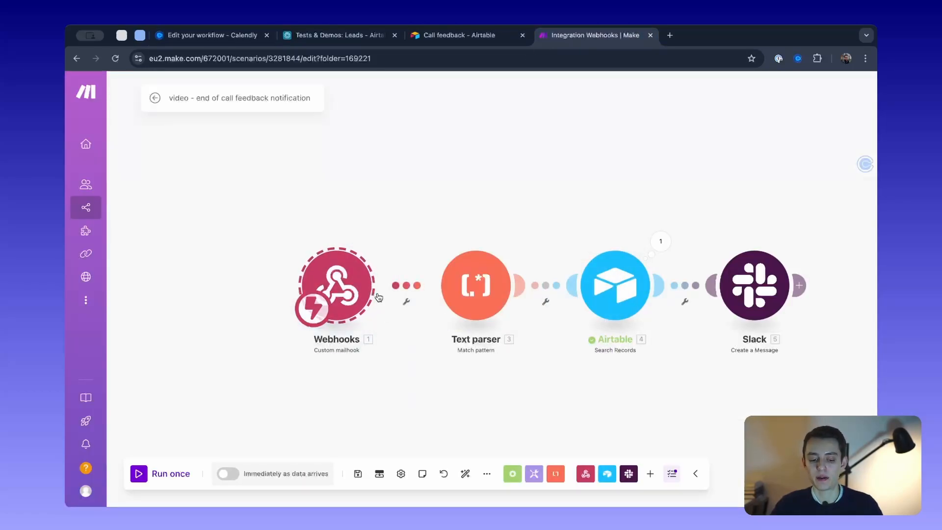
Open the settings of the Text parser Match pattern module in the Make scenario
scroll(380, 226, "down", 1)
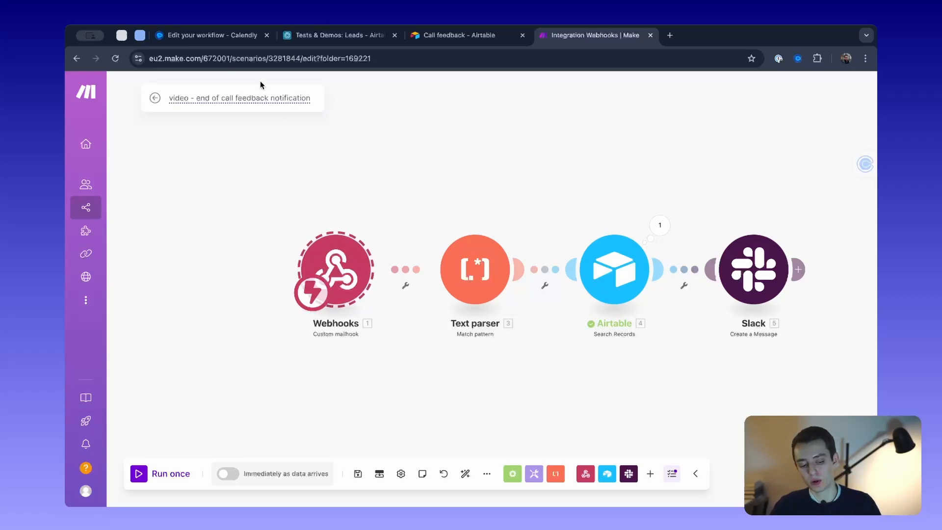
left_click(213, 38)
left_click(581, 36)
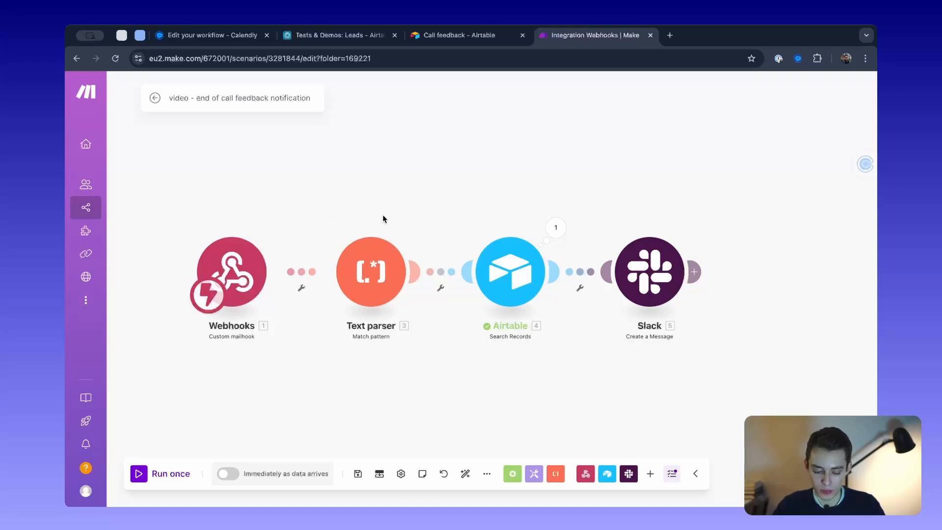
left_click_drag(387, 222, 467, 216)
left_click(453, 299)
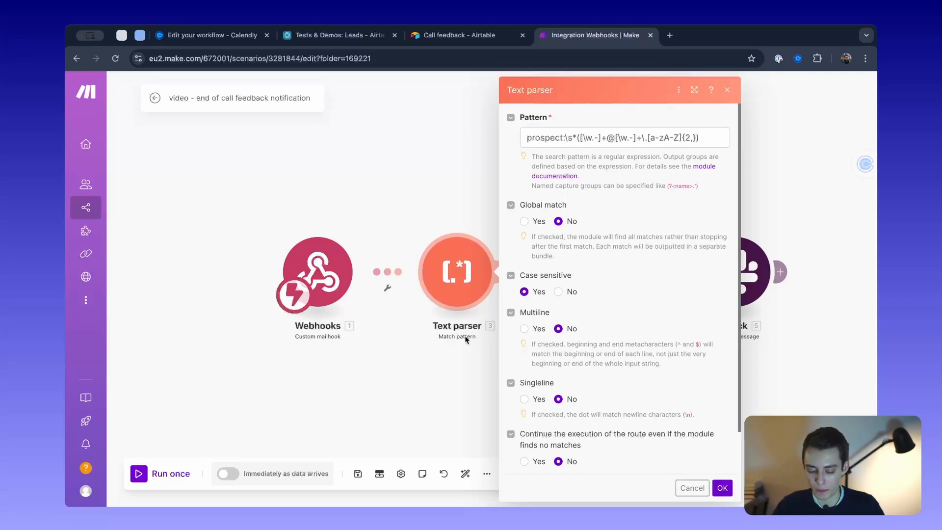
left_click(398, 373)
right_click(420, 340)
left_click(452, 351)
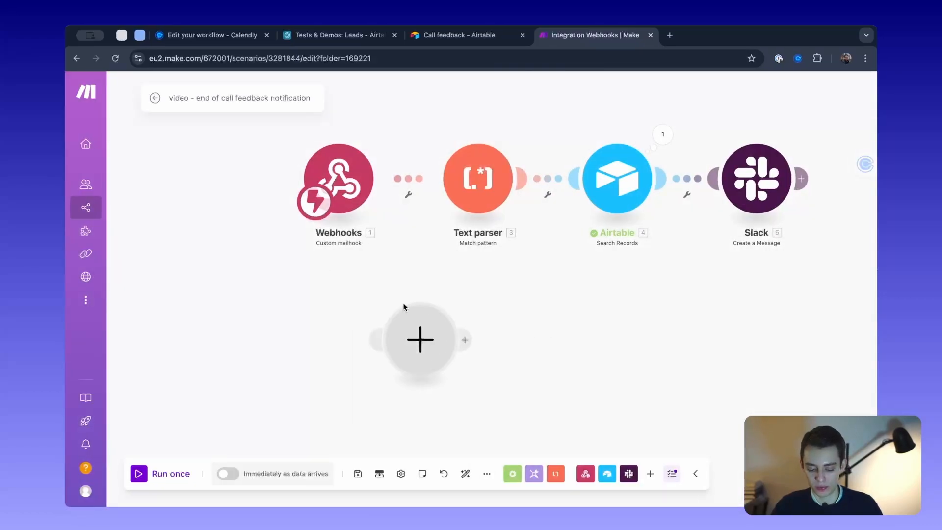
left_click(465, 339)
type("text parser")
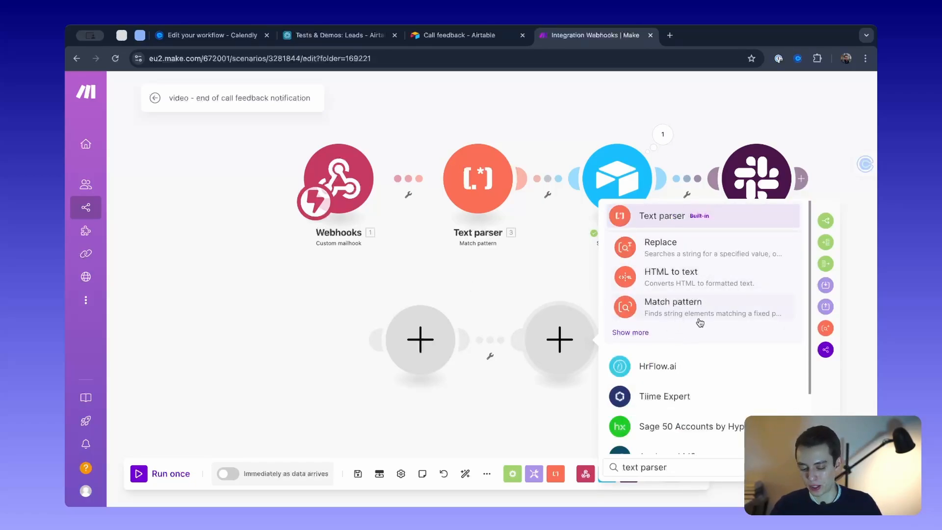
left_click(325, 291)
left_click(496, 366)
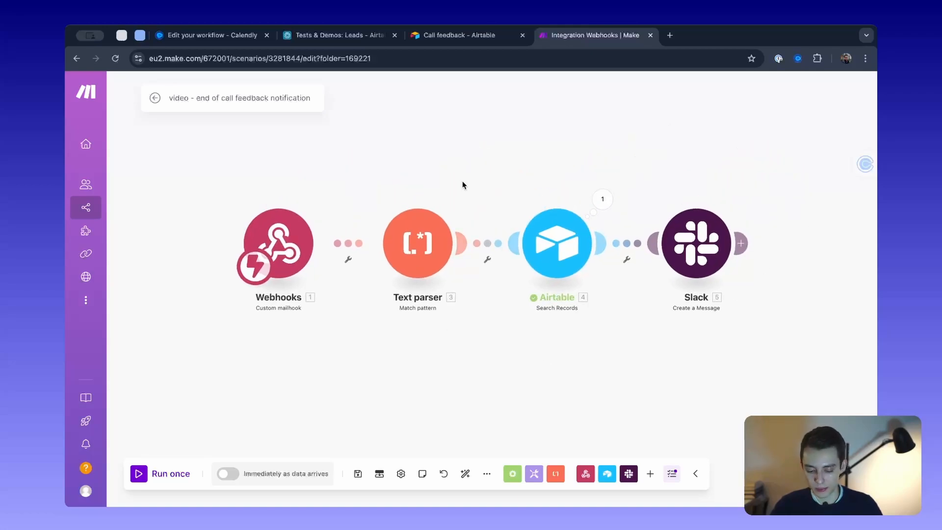
Open the Text parser Match pattern settings and examine the prospect label and email expression in the pattern
left_click(417, 243)
left_click(675, 139)
key("ctrl+a")
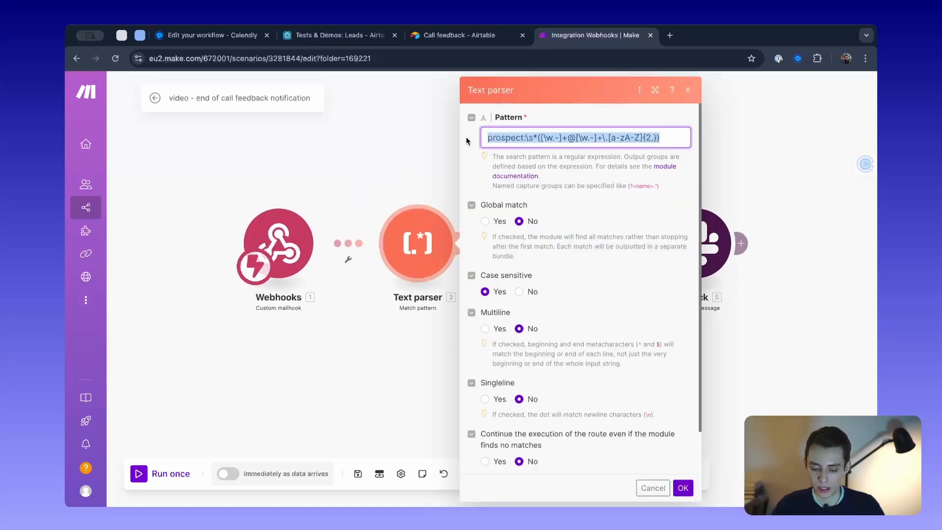
left_click(540, 137)
left_click_drag(669, 137, 540, 137)
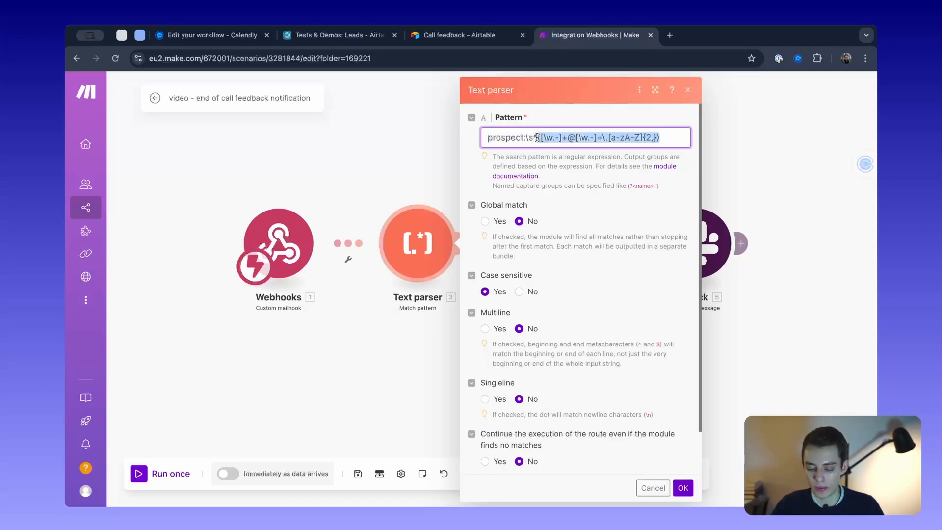
triple_click(490, 137)
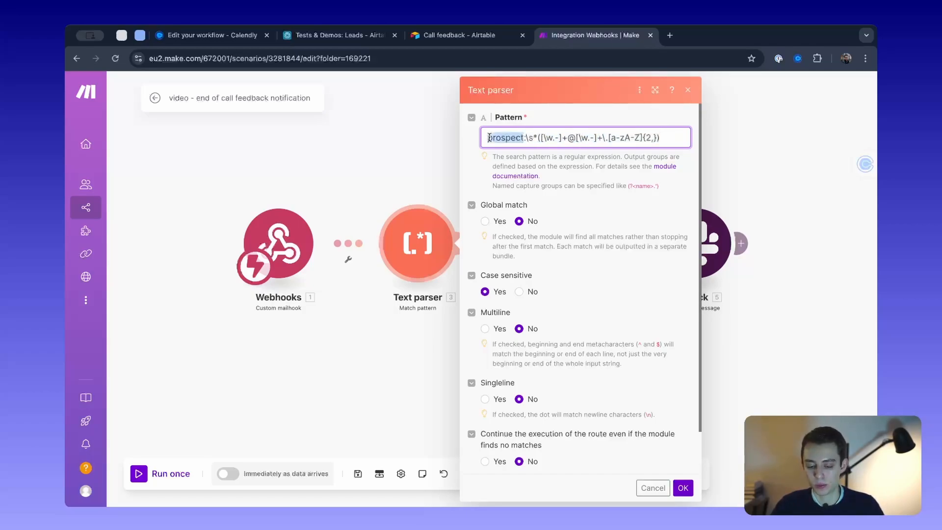
left_click(523, 138)
left_click_drag(523, 138, 461, 142)
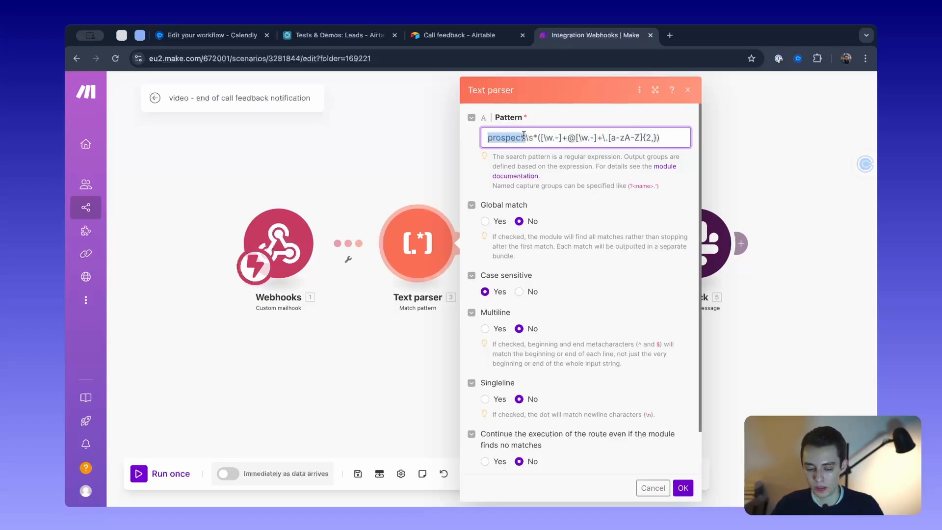
Look at the Calendly workflow and the Airtable Call feedback form, and return to the Make scenario
left_click(212, 35)
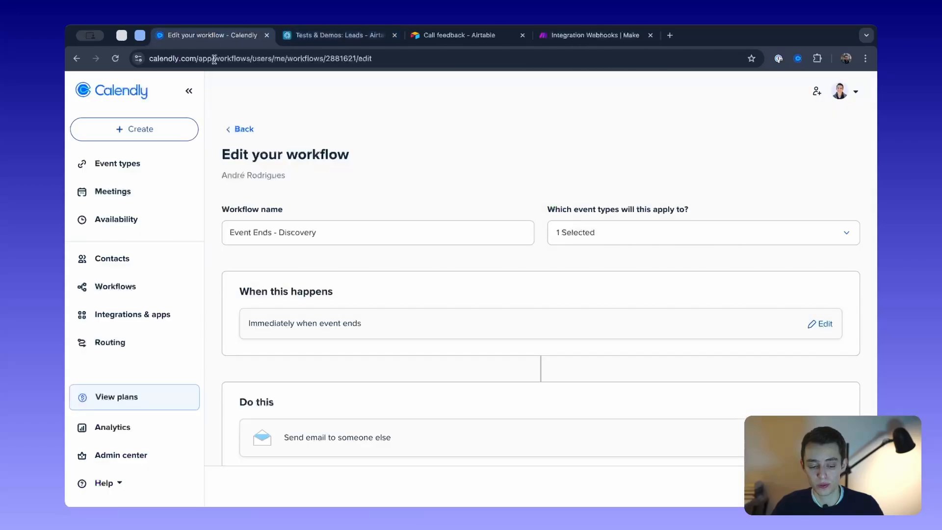
left_click(456, 35)
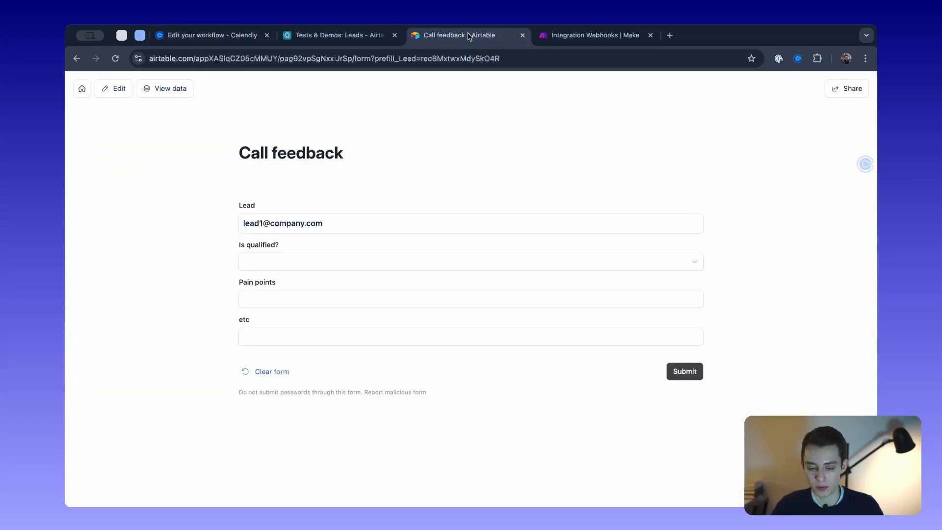
left_click(564, 34)
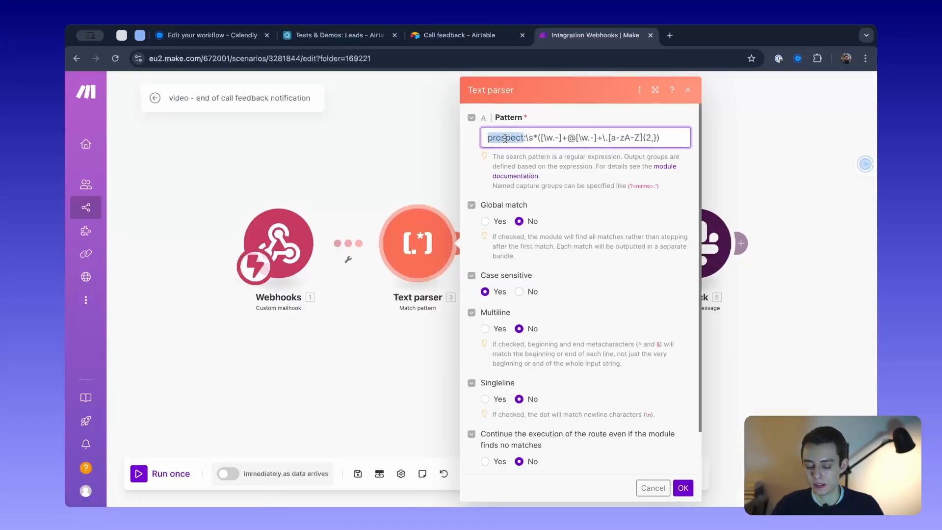
Review the email-matching part of the pattern and the remaining Text parser options
left_click_drag(527, 138, 669, 143)
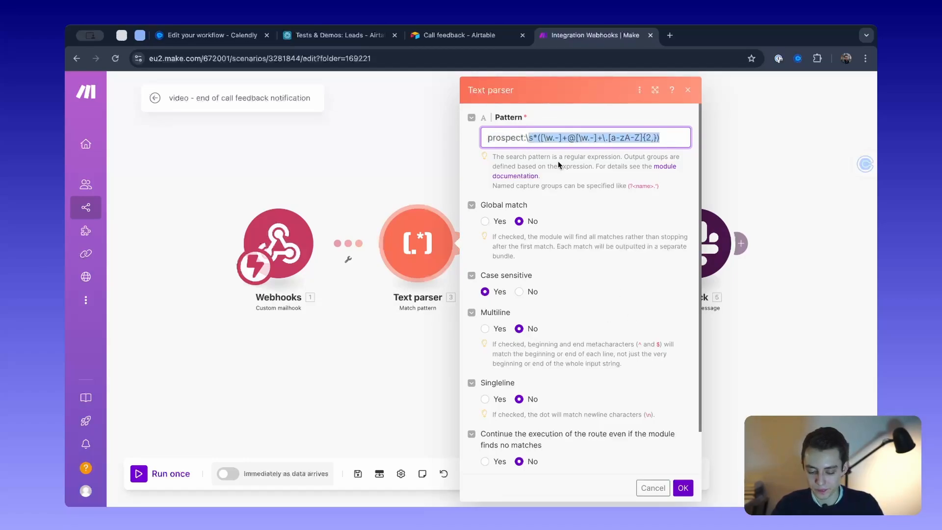
scroll(505, 294, "down", 1)
scroll(514, 376, "up", 1)
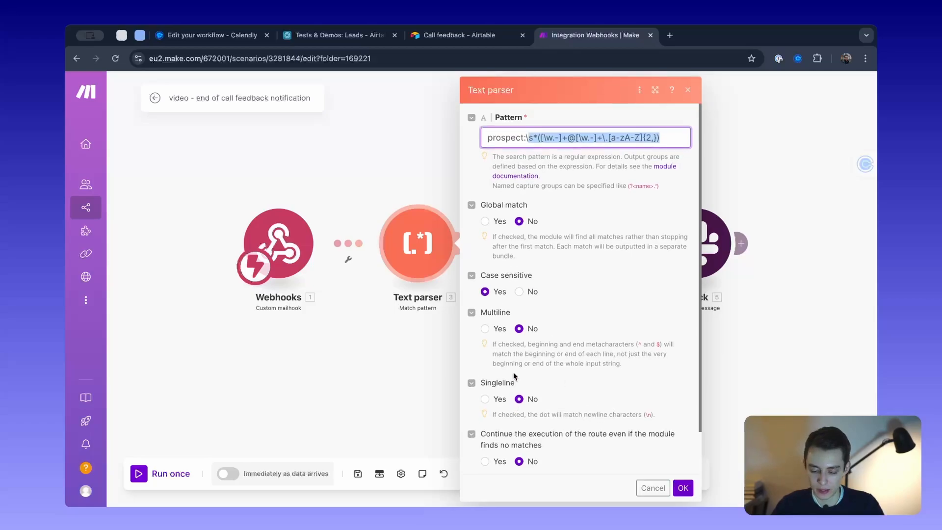
left_click(674, 138)
left_click_drag(477, 139, 662, 139)
scroll(623, 392, "down", 2)
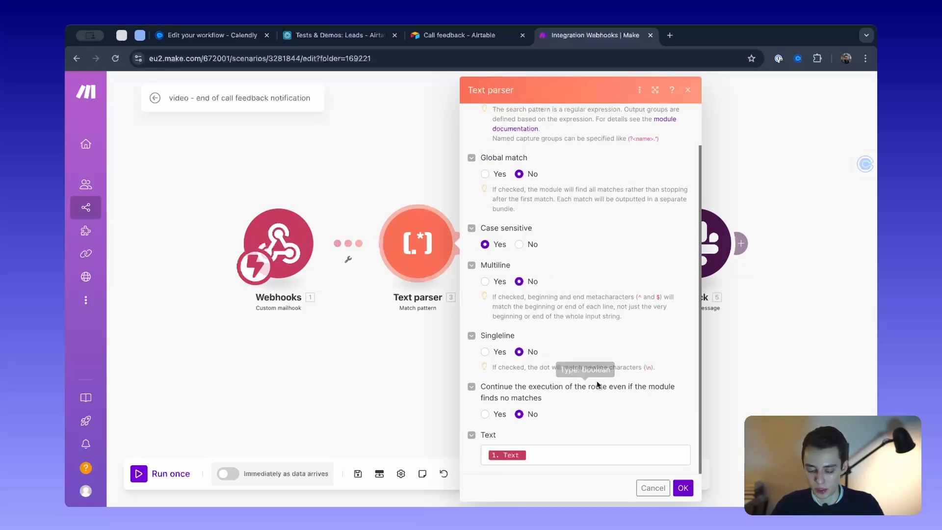
Inspect the Text parser's Text input mapping against the mailhook variables and close the module without changes
left_click(530, 461)
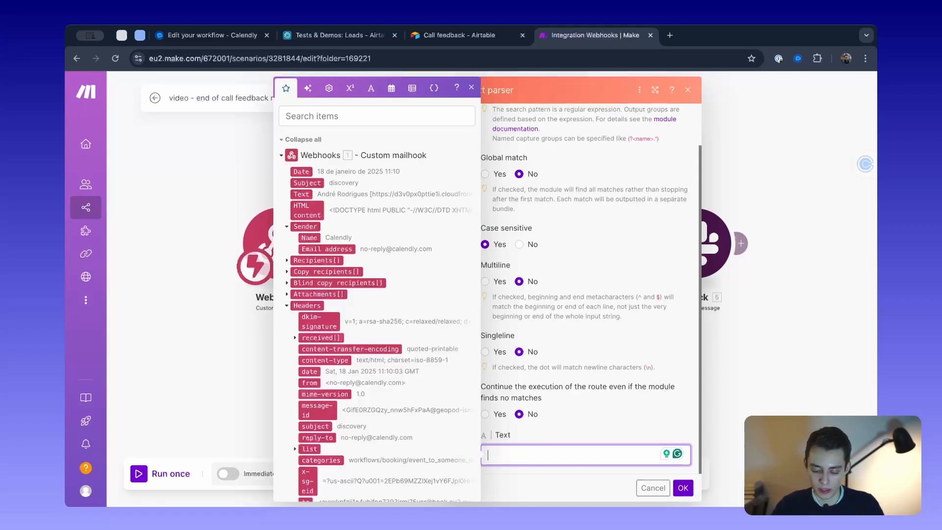
left_click(204, 182)
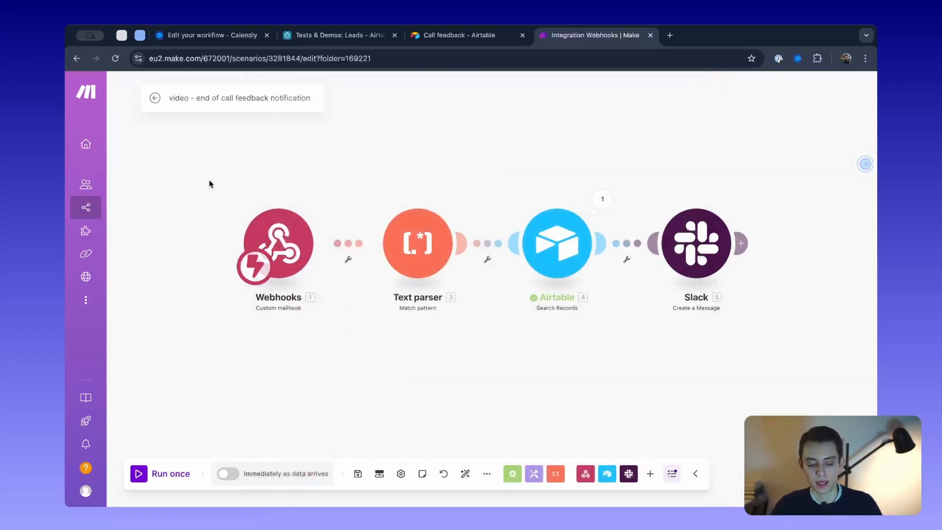
left_click(433, 271)
scroll(545, 453, "down", 2)
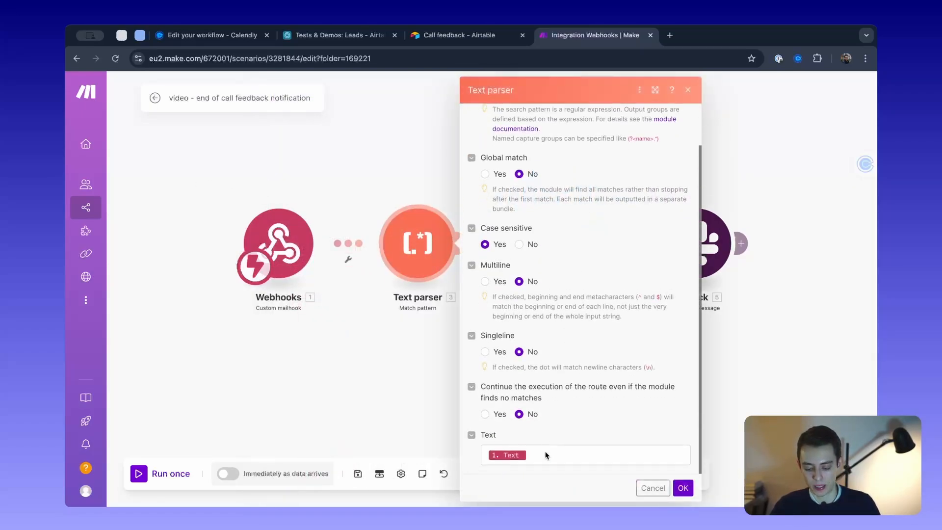
left_click(545, 454)
left_click(212, 204)
left_click_drag(209, 166, 321, 303)
left_click(271, 195)
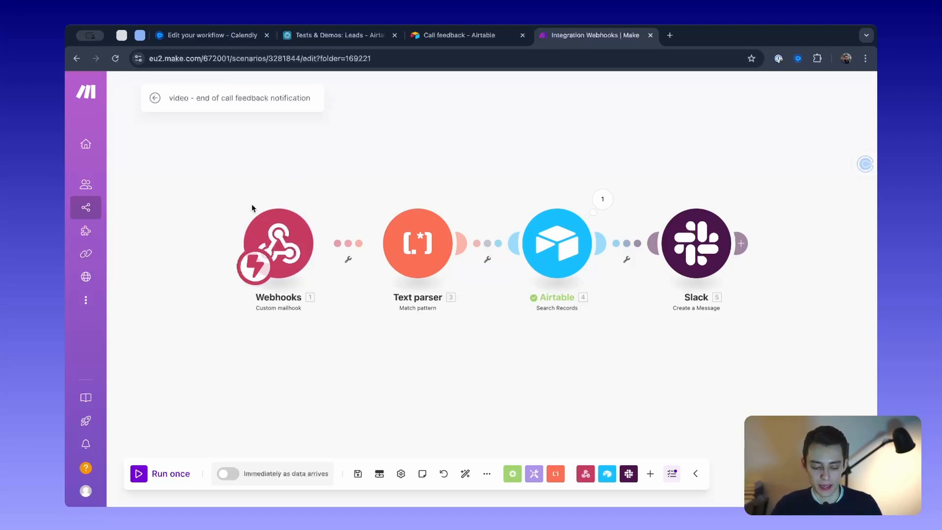
Look at the actions available for the Custom mailhook module, including running only this module
right_click(289, 235)
left_click(211, 225)
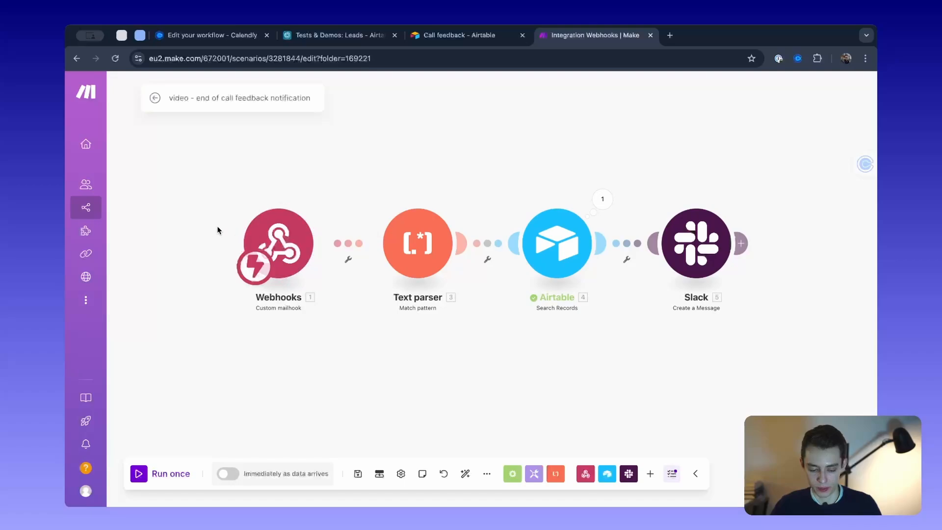
right_click(299, 230)
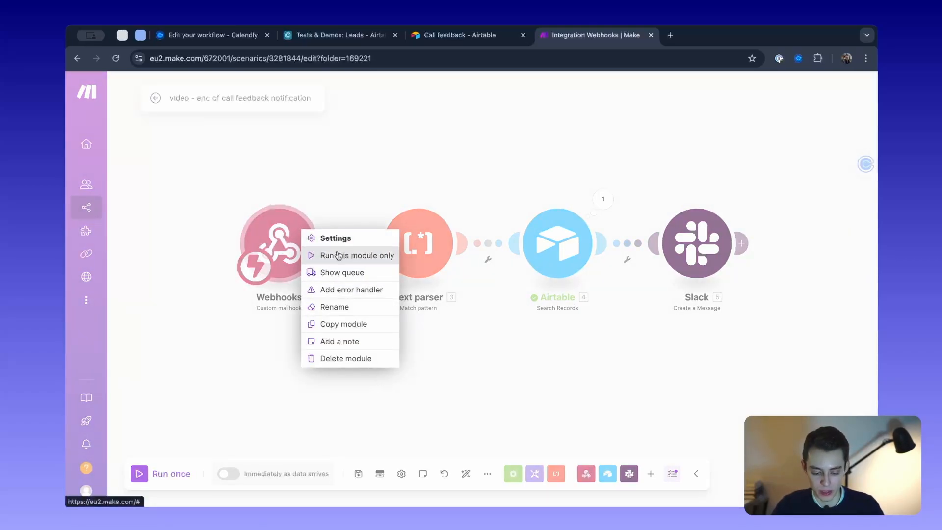
left_click(370, 185)
Reopen the Text parser settings, examine the mailhook's Subject and Text variables for the Text input, and close them
left_click(421, 252)
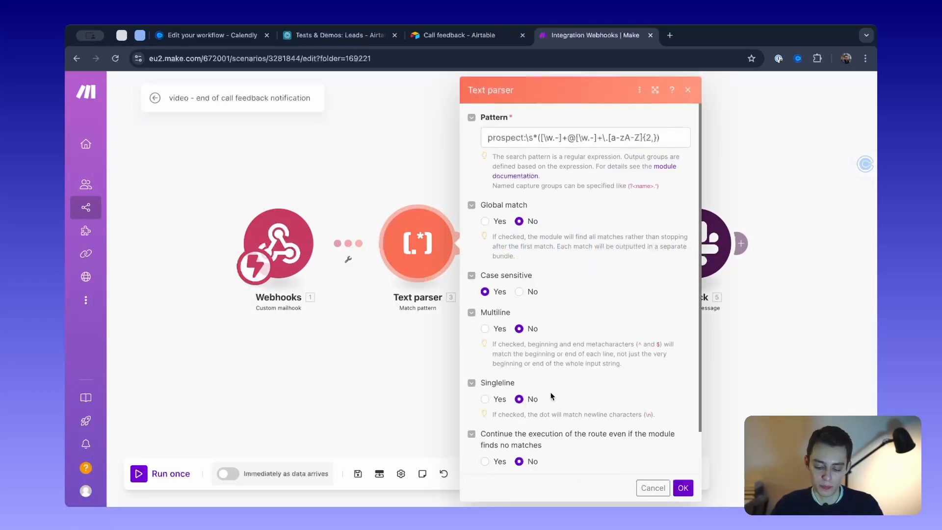
scroll(557, 472, "down", 1)
left_click(561, 454)
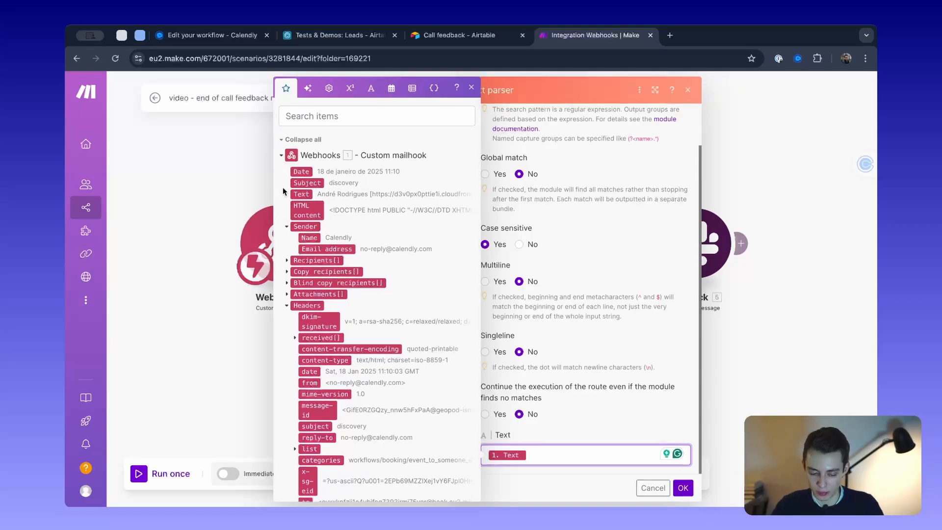
left_click(265, 198)
Move the Custom mailhook module away from the Text parser and insert a router between the two modules
left_click_drag(273, 233, 196, 235)
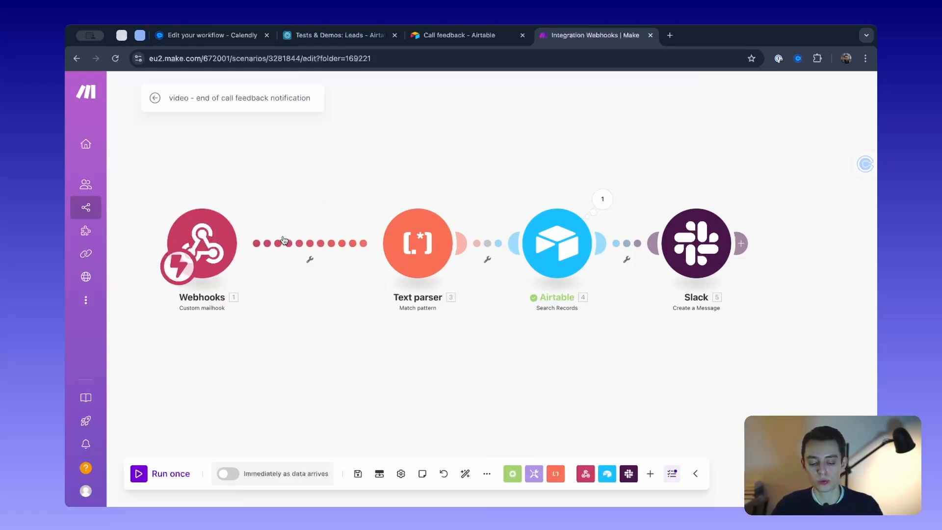
left_click(285, 242)
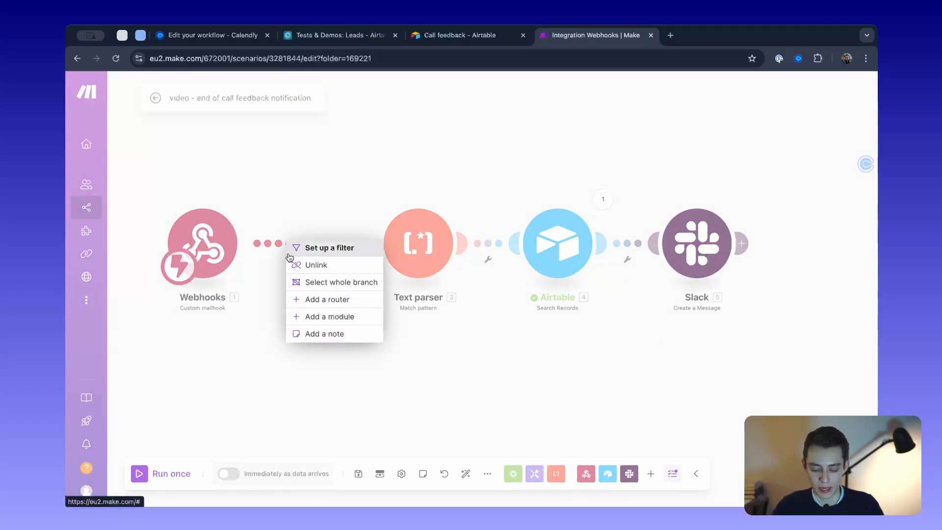
left_click(346, 299)
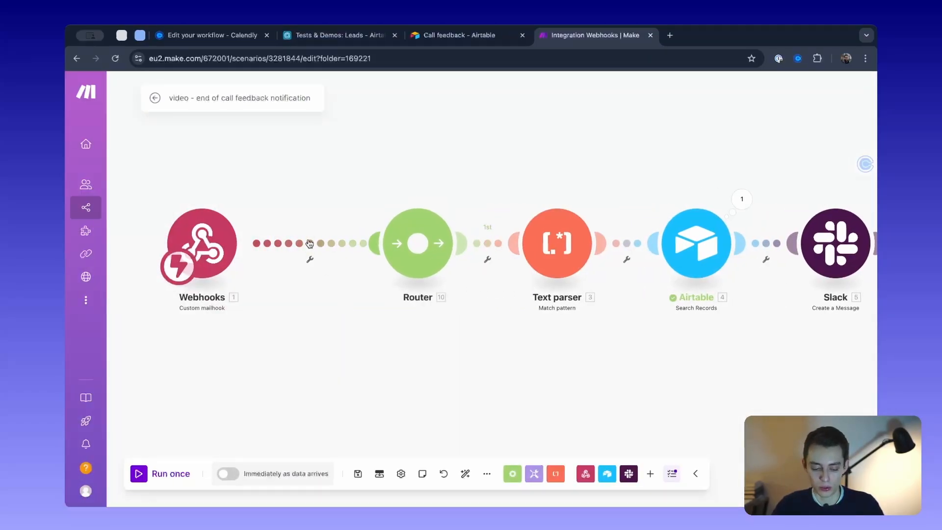
left_click(308, 260)
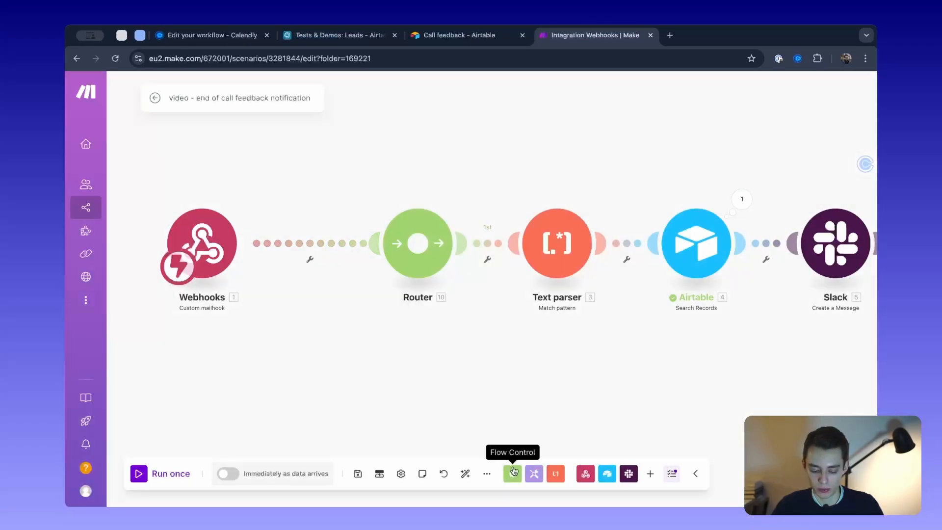
left_click(513, 473)
left_click(487, 418)
left_click(311, 216)
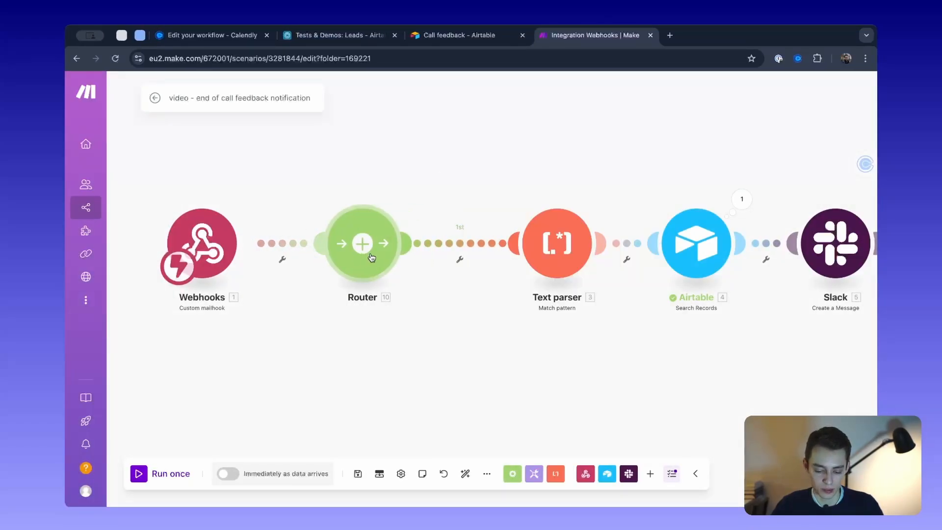
Give the router a second route ending in one empty module and auto-align the scenario
left_click(351, 241)
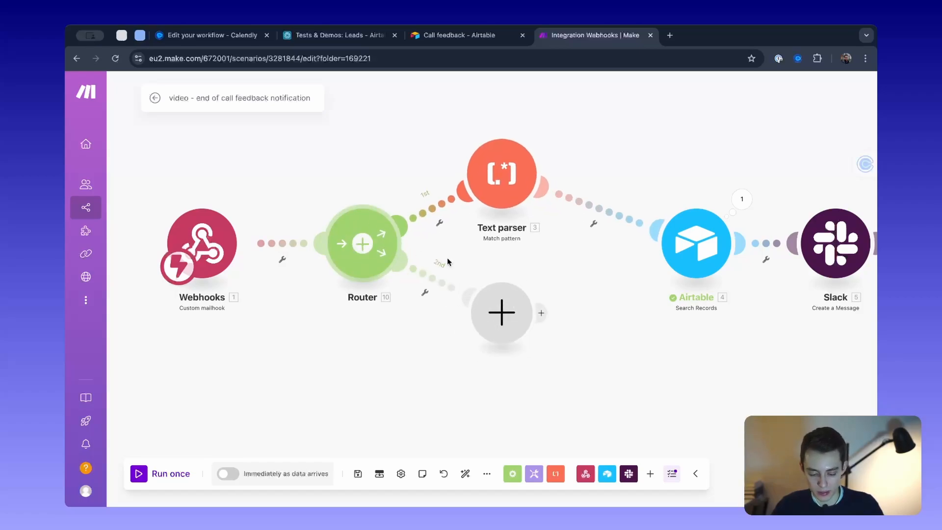
left_click(362, 243)
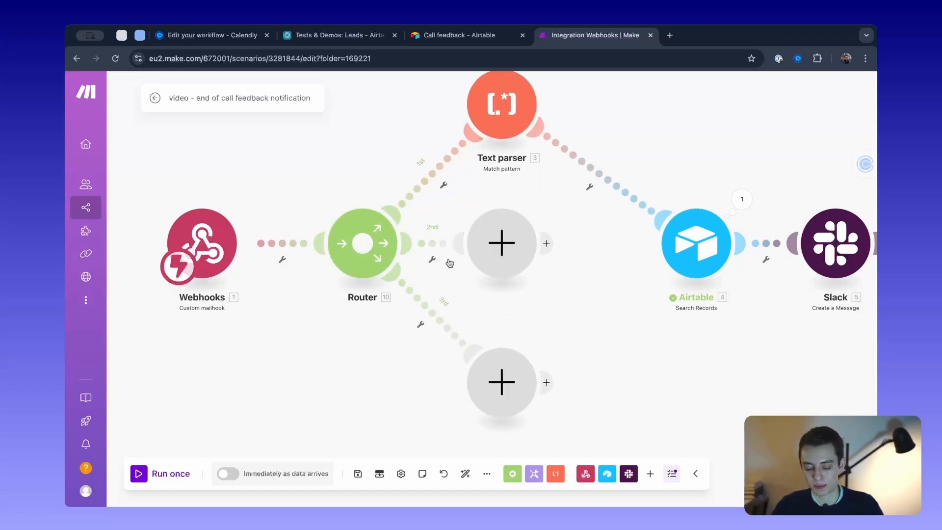
right_click(487, 374)
left_click(516, 397)
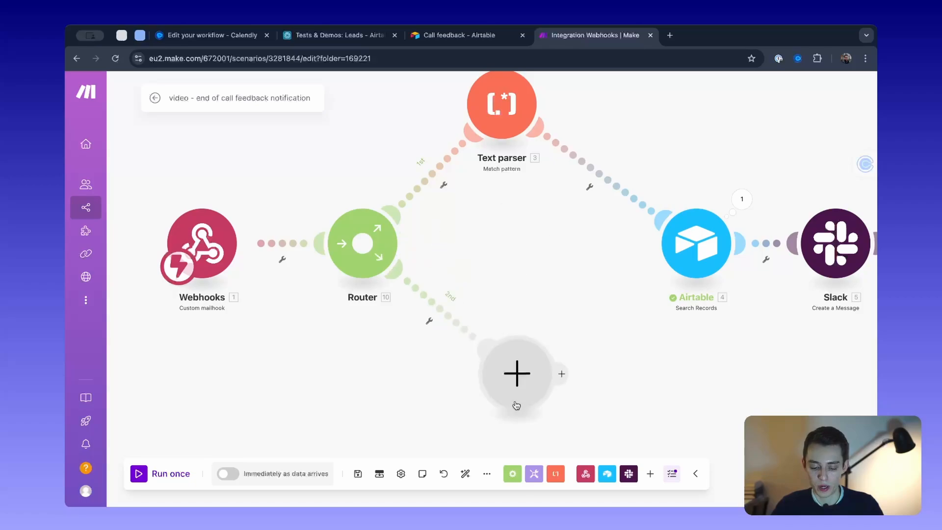
left_click(465, 474)
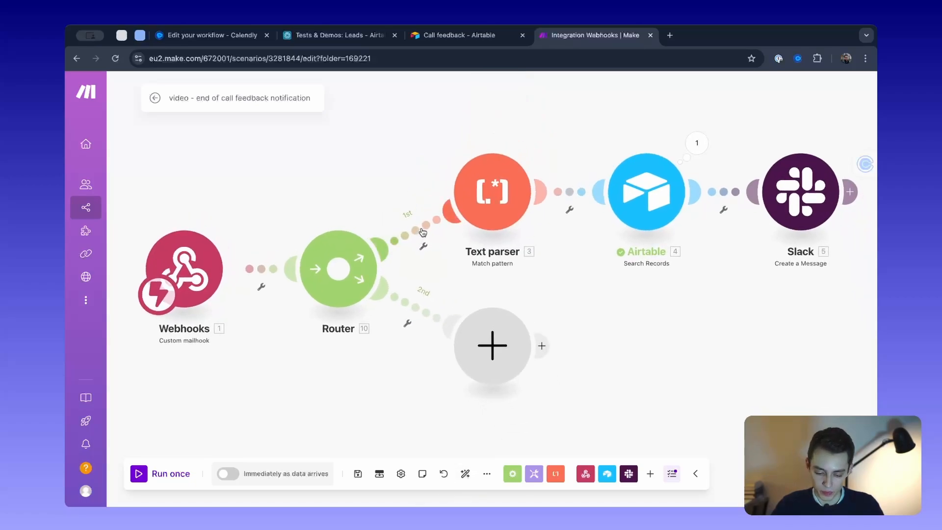
Set up a filter labelled Discovery on the router's first route, requiring the mailhook Subject to equal "discovery"
left_click(414, 233)
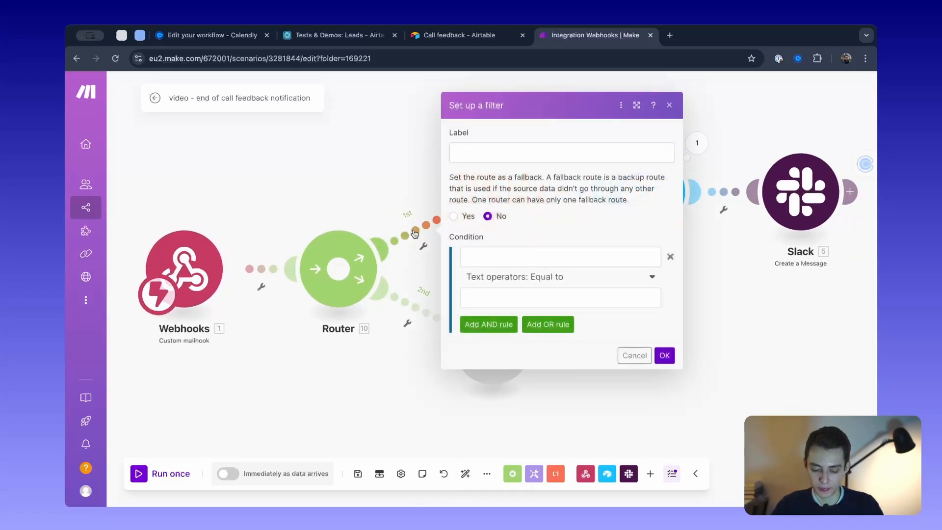
left_click(541, 264)
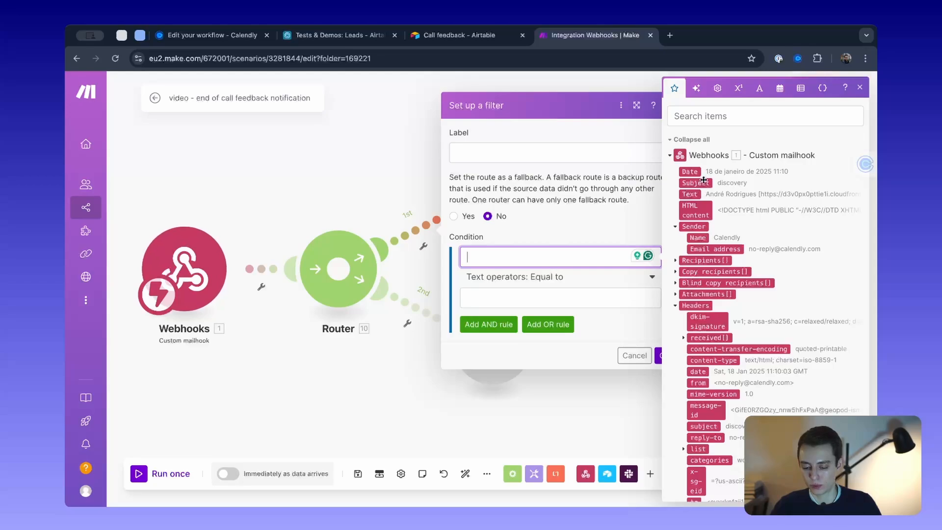
left_click(704, 182)
left_click(561, 292)
type("discovery")
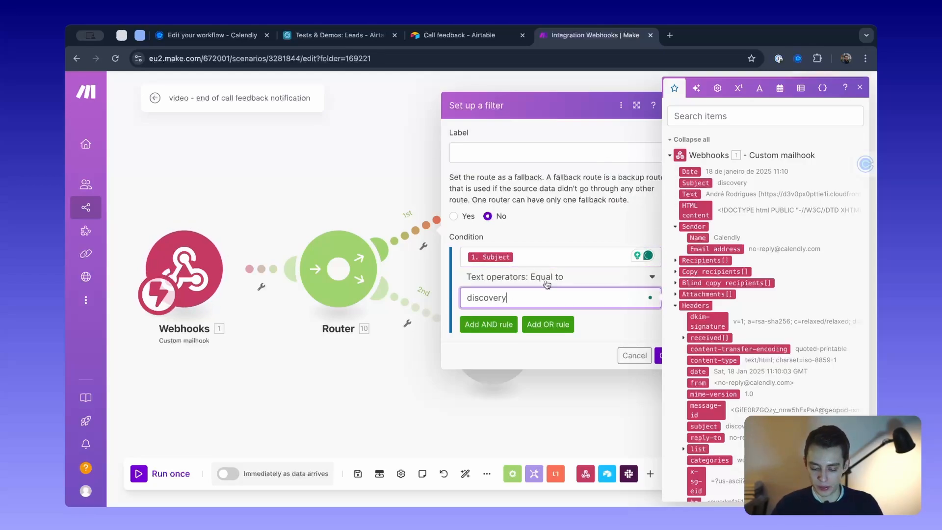
left_click(582, 156)
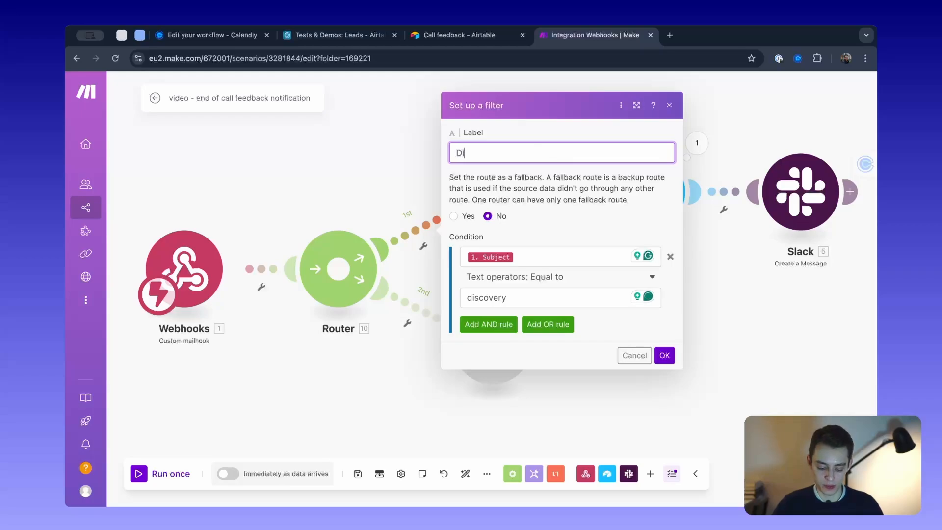
left_click(663, 356)
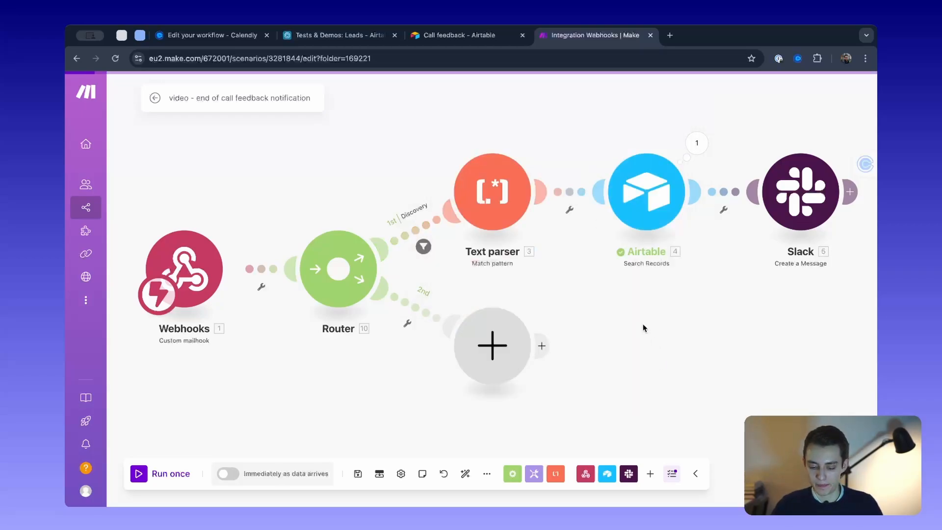
Set up a filter labelled Sales on the router's second route, requiring the mailhook Subject to equal "sales"
left_click(407, 323)
left_click(539, 229)
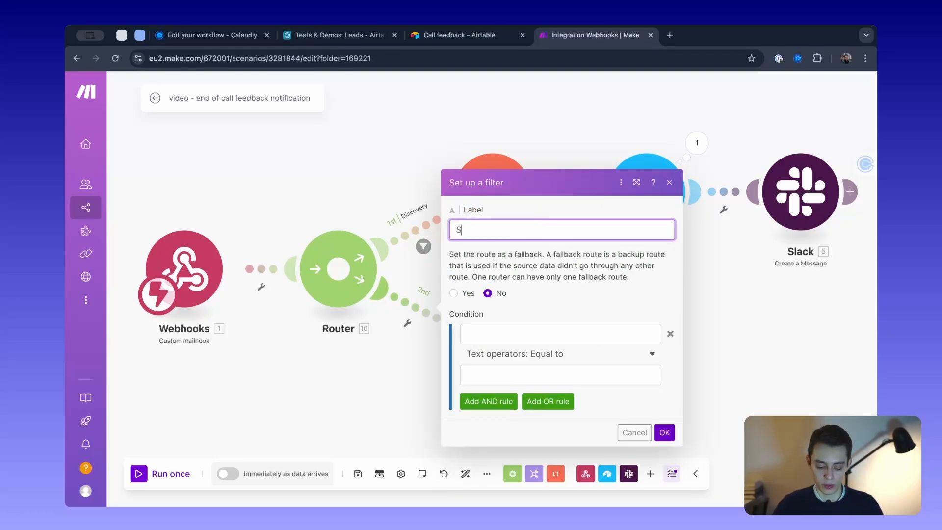
left_click(548, 340)
left_click(695, 183)
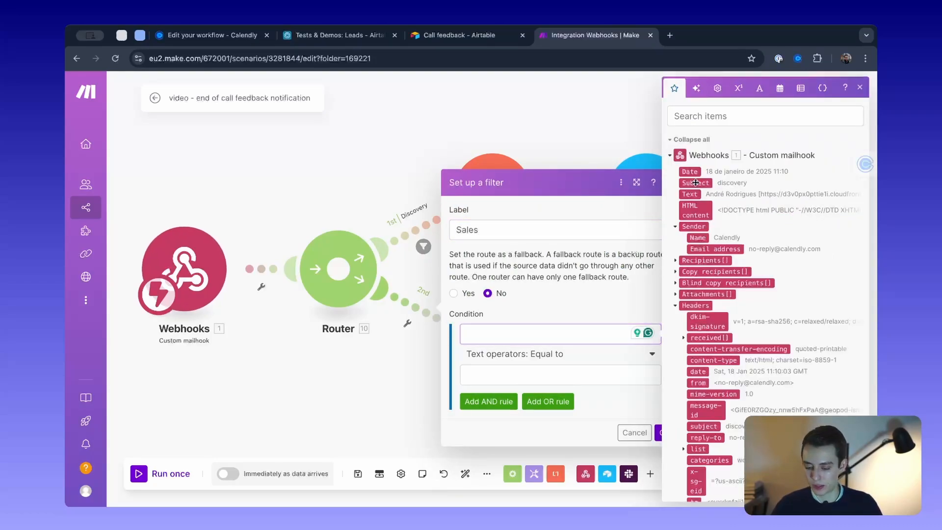
left_click(565, 369)
type("sales")
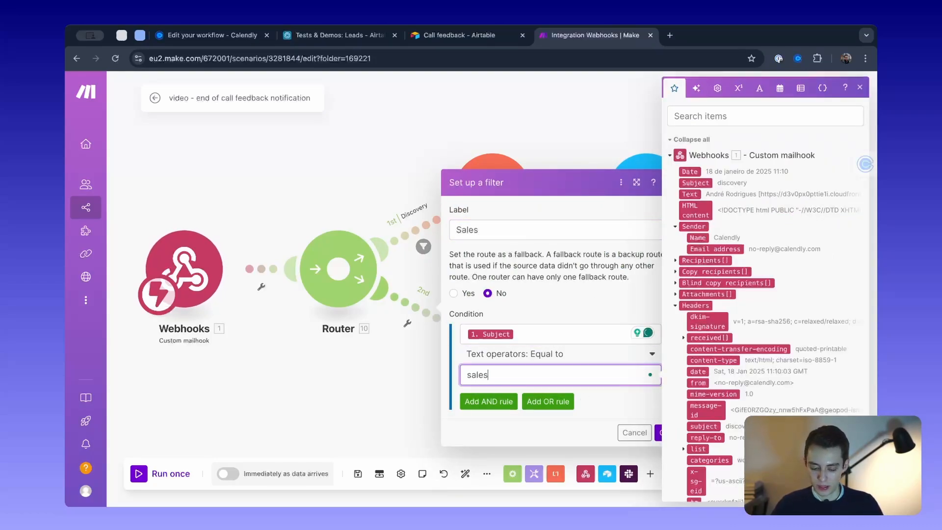
left_click(613, 398)
left_click(663, 432)
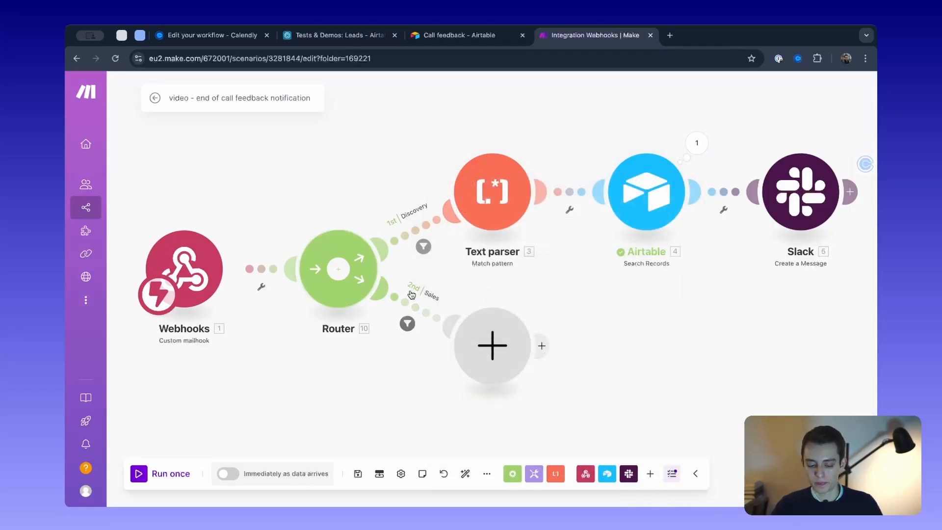
Delete the empty module and the router, and connect the Custom mailhook directly to the Text parser
scroll(515, 167, "down", 3)
right_click(496, 306)
left_click(509, 338)
right_click(386, 258)
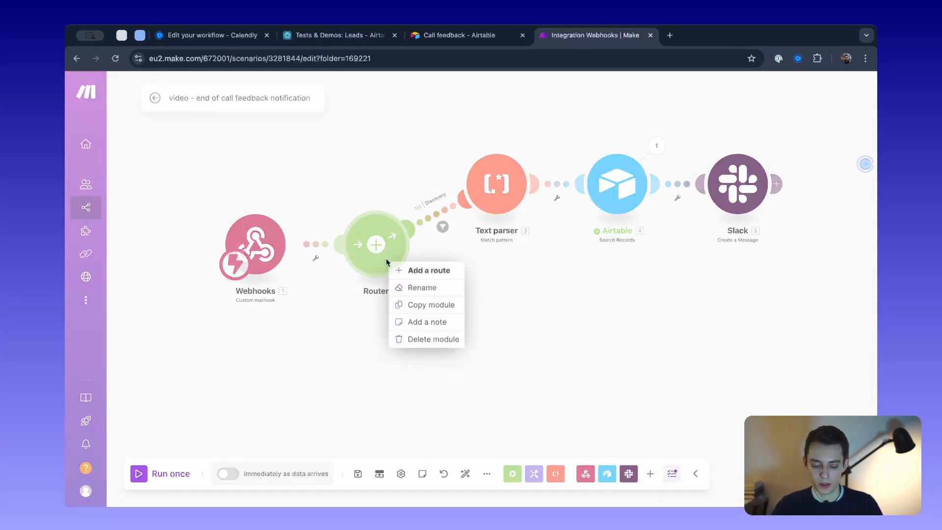
left_click(421, 336)
left_click(292, 243)
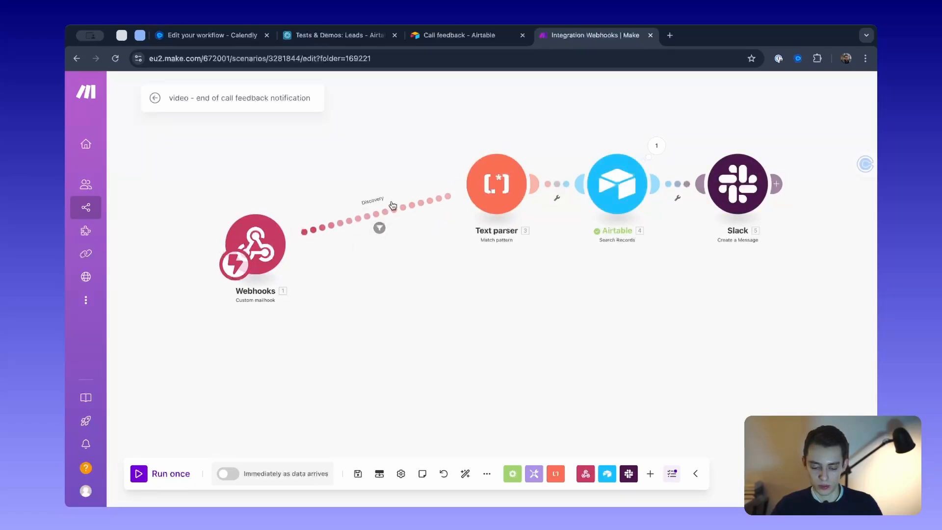
Clear the Discovery filter's label and condition on the mailhook–Text parser connection, and auto-align the scenario
left_click(394, 209)
left_click(624, 211)
left_click(616, 202)
key("ctrl+a")
key("BackSpace")
left_click(619, 273)
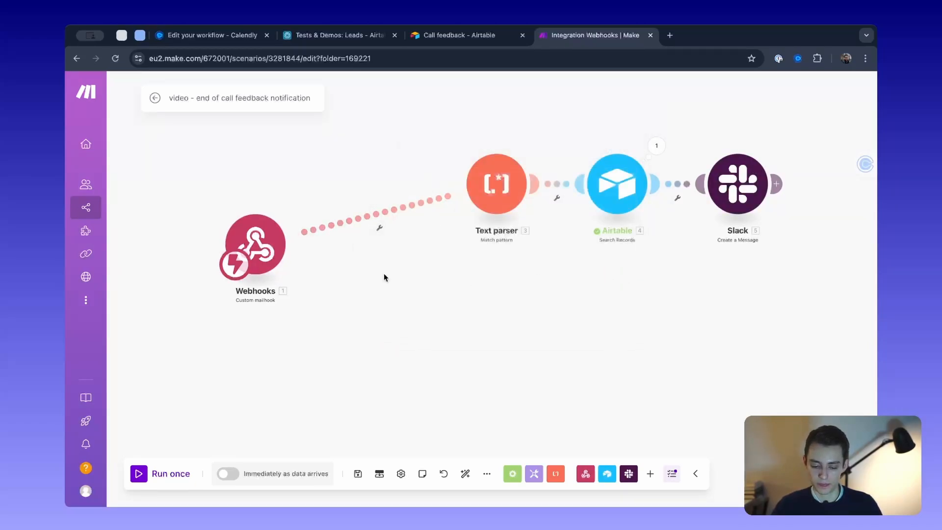
left_click(466, 473)
Review the Text parser's pattern, matching options and Text input, and close its settings
left_click(391, 227)
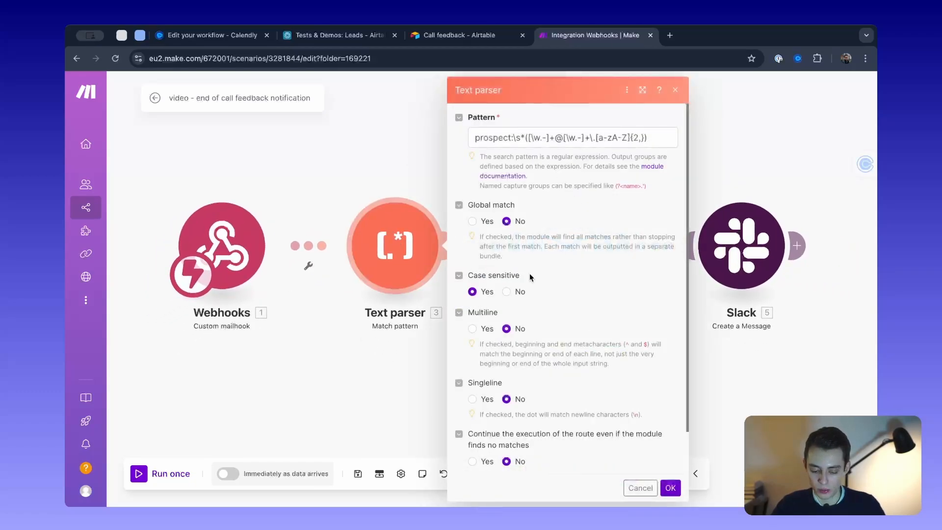
scroll(549, 328, "down", 3)
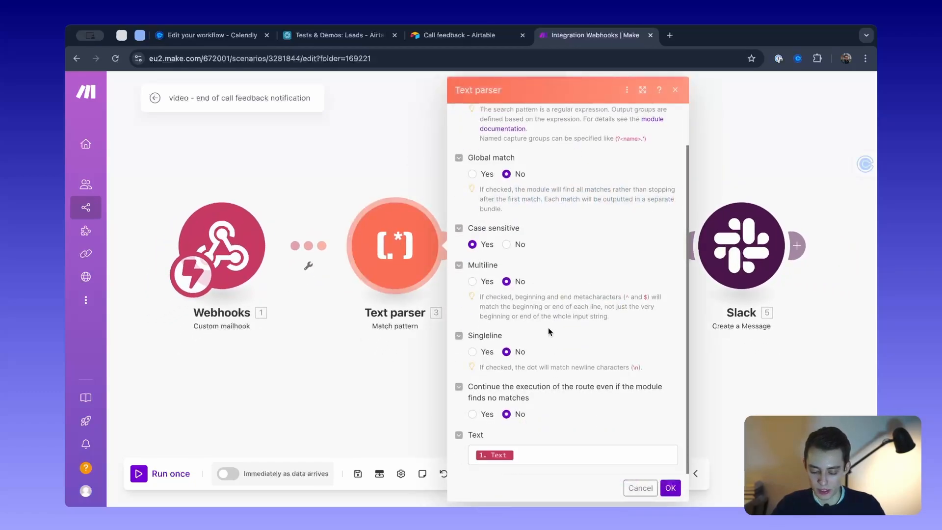
left_click(367, 397)
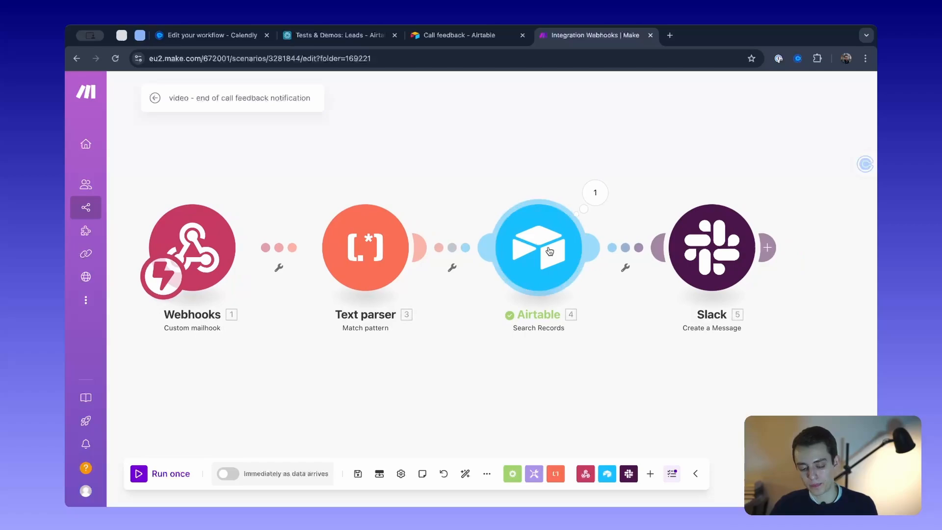
Switch to the Tests & Demos base in Airtable and examine the Leads table's records, Lead Email column and people column
left_click_drag(456, 135, 616, 405)
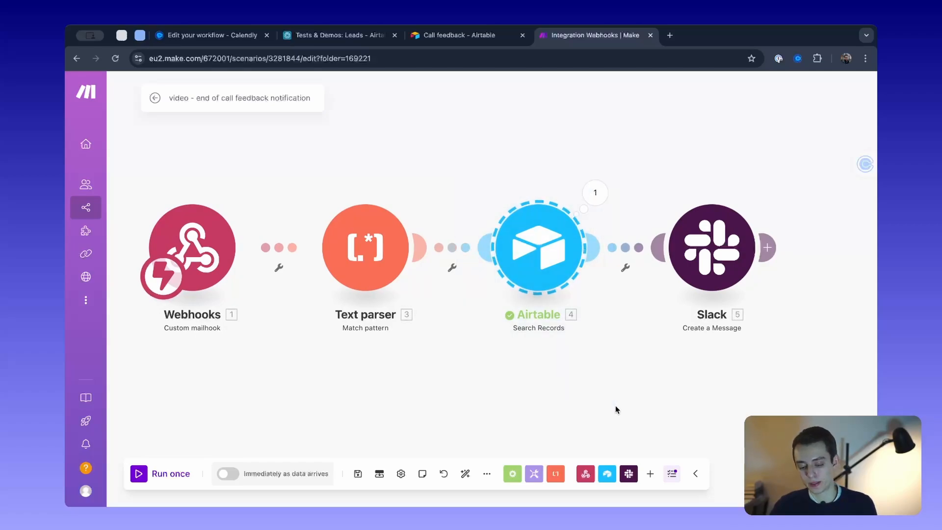
left_click(331, 36)
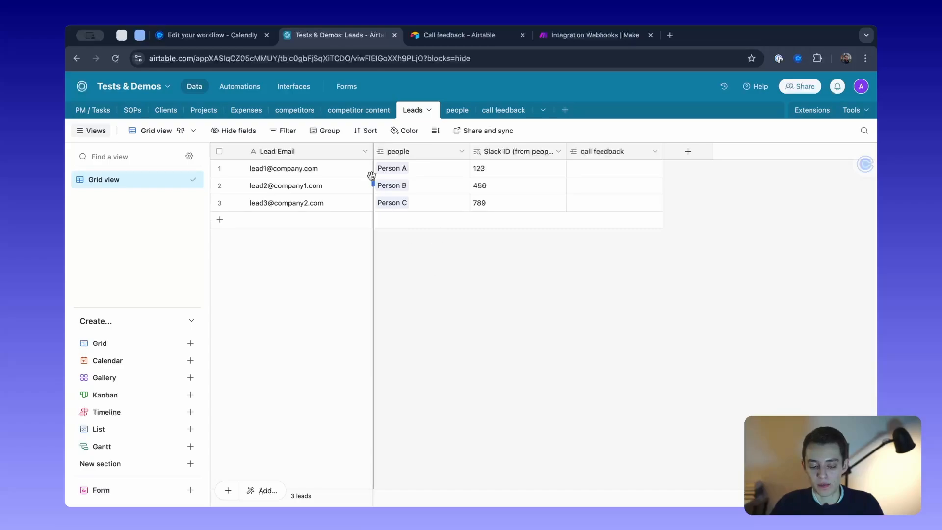
left_click(219, 169)
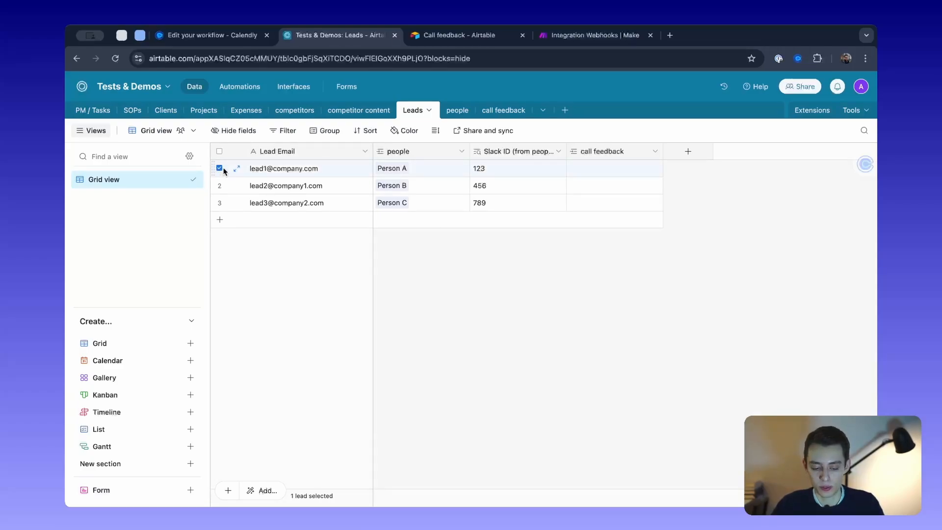
left_click(219, 168)
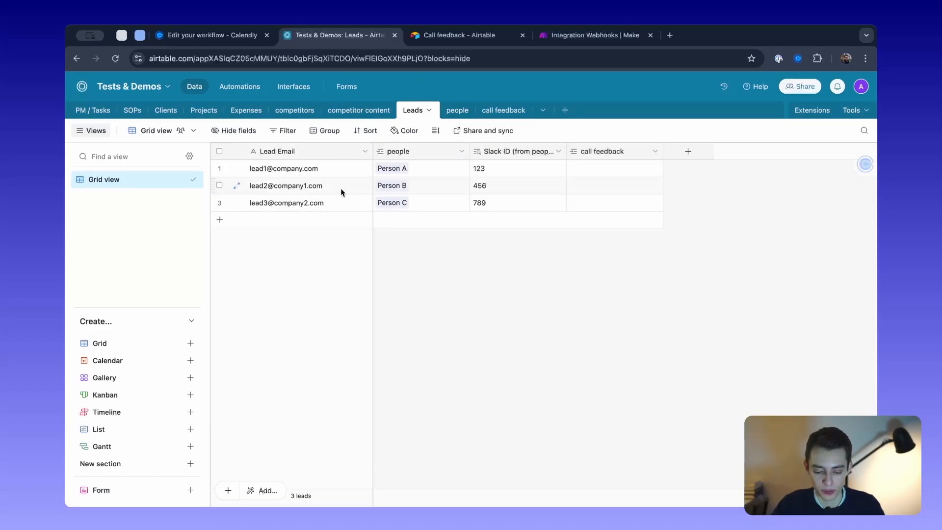
left_click_drag(297, 169, 303, 211)
left_click(433, 150)
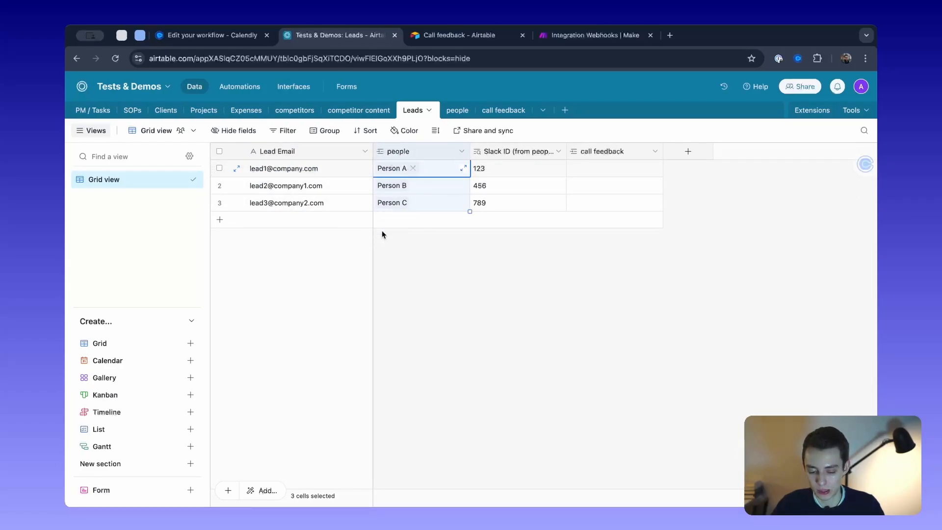
Examine the Slack ID column in the people table, and return to the people assigned in the Leads table
left_click(455, 111)
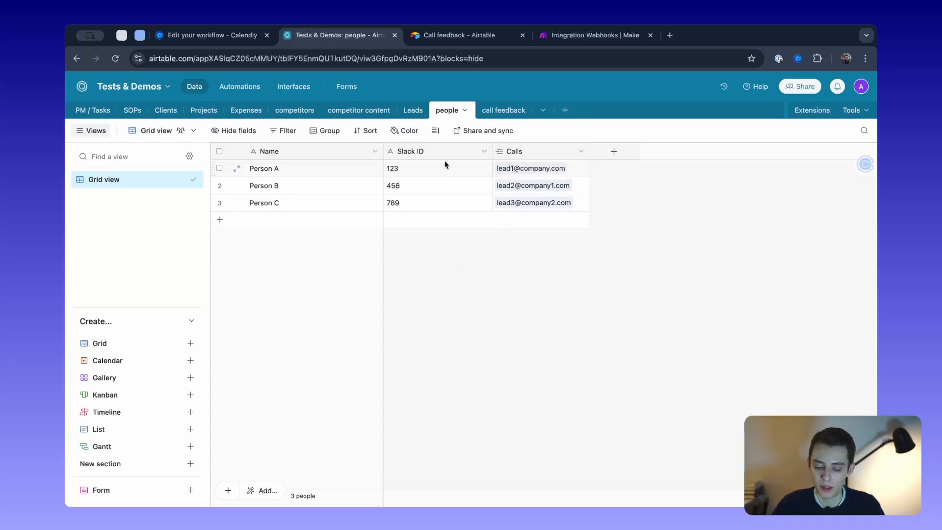
left_click_drag(446, 162, 446, 210)
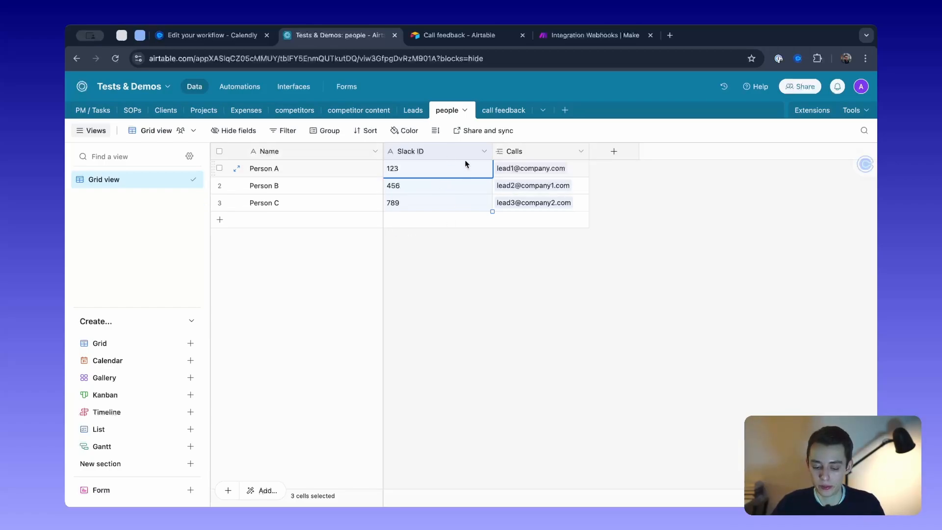
left_click(414, 111)
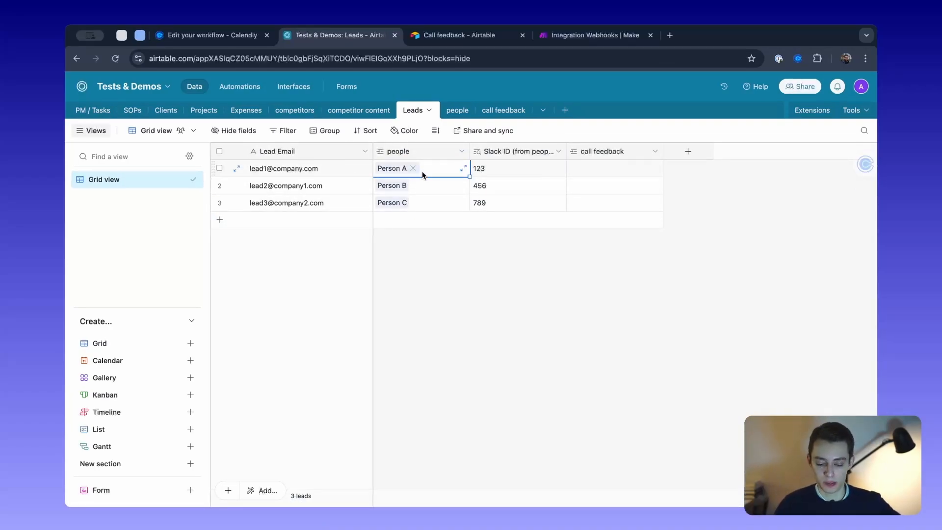
left_click(392, 244)
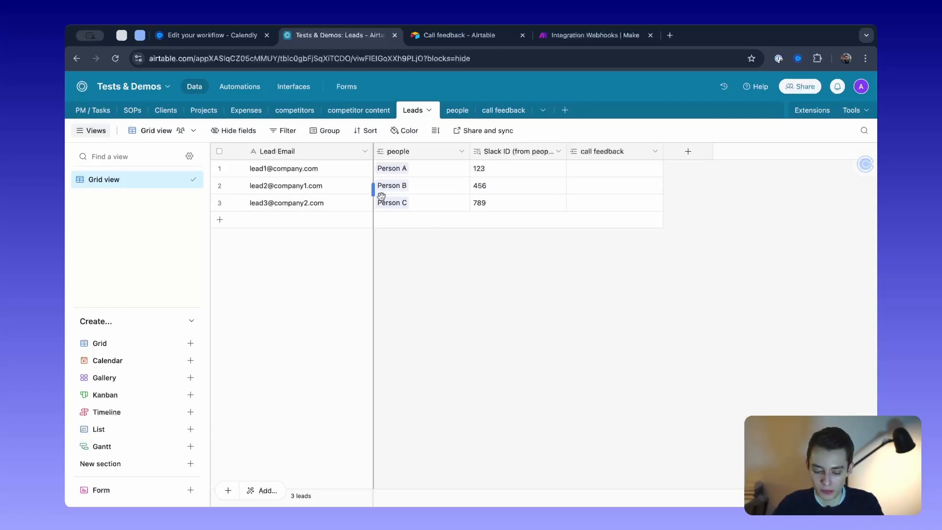
Examine the Is qualified?, Pain points and etc fields in the call feedback table
left_click(506, 112)
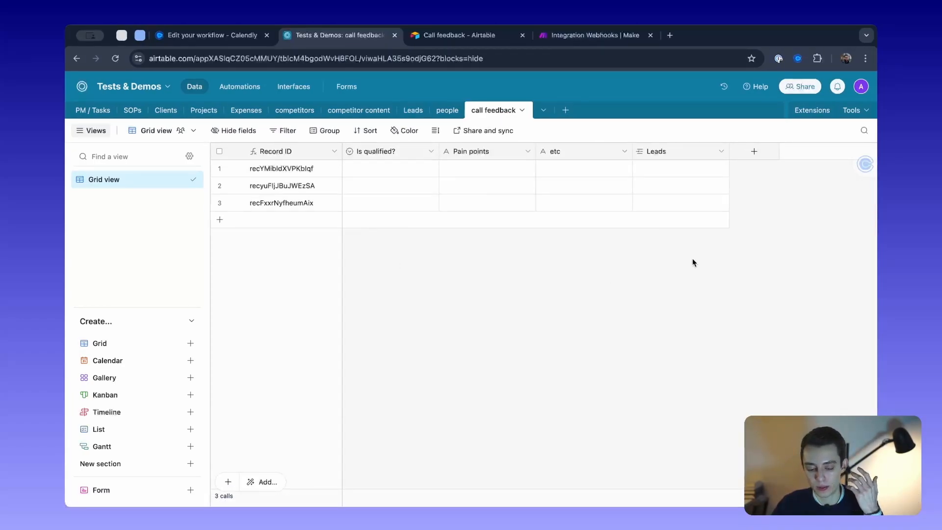
left_click(384, 154)
left_click(477, 150)
left_click(568, 153)
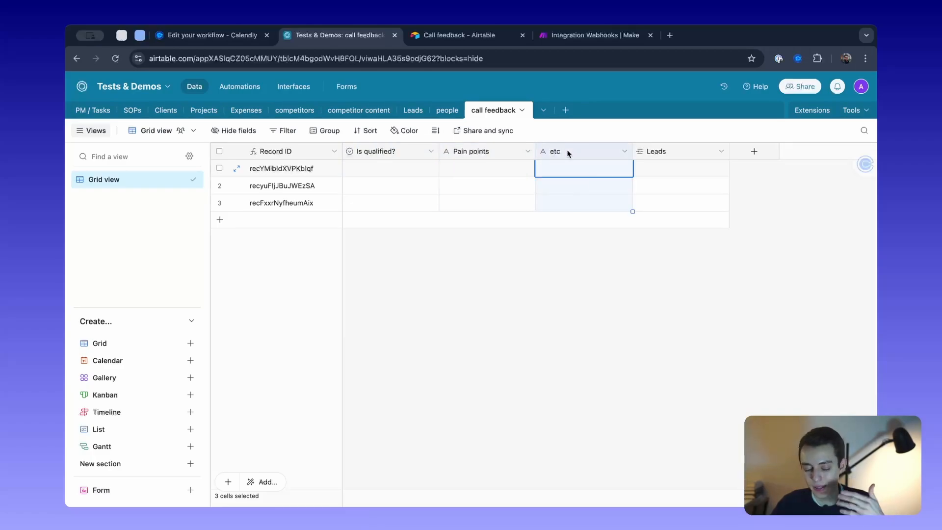
left_click(572, 299)
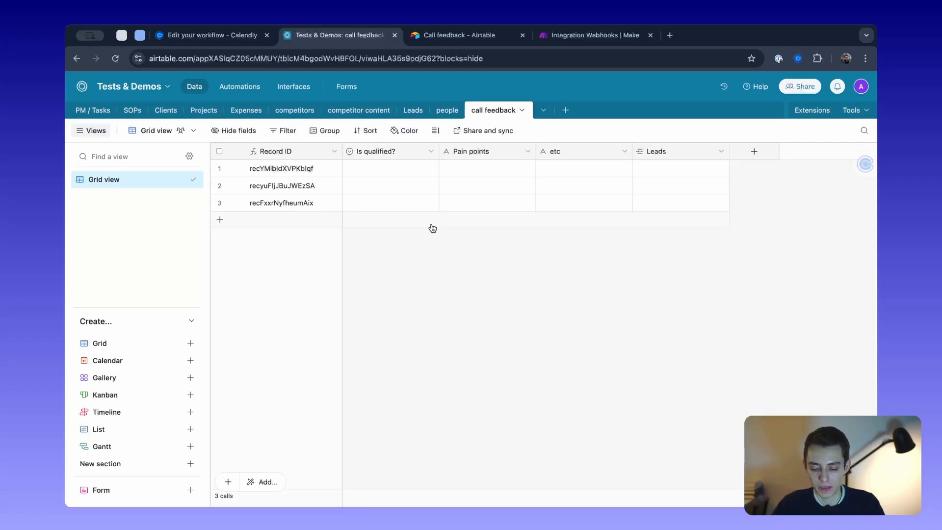
Compare the linked fields between the Leads and call feedback tables, and view the Call feedback form with its prefilled lead
left_click(414, 112)
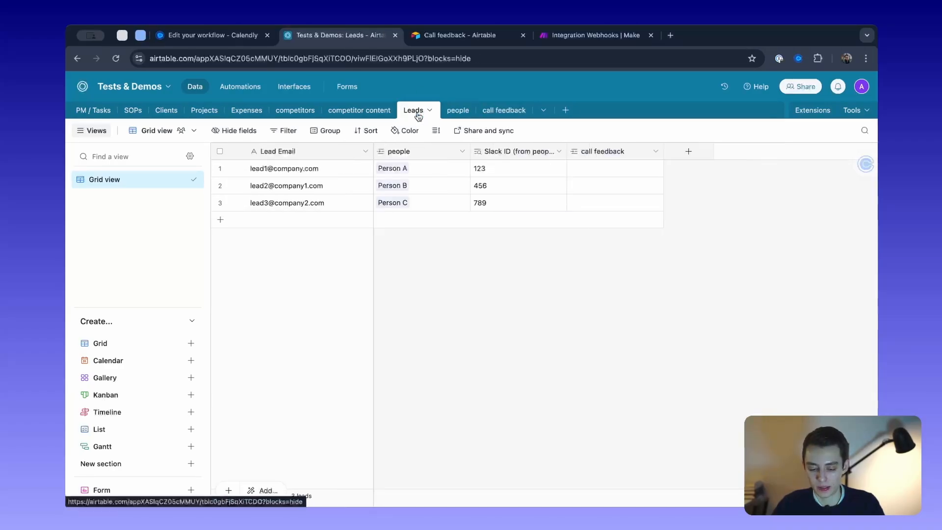
left_click(606, 151)
left_click(488, 110)
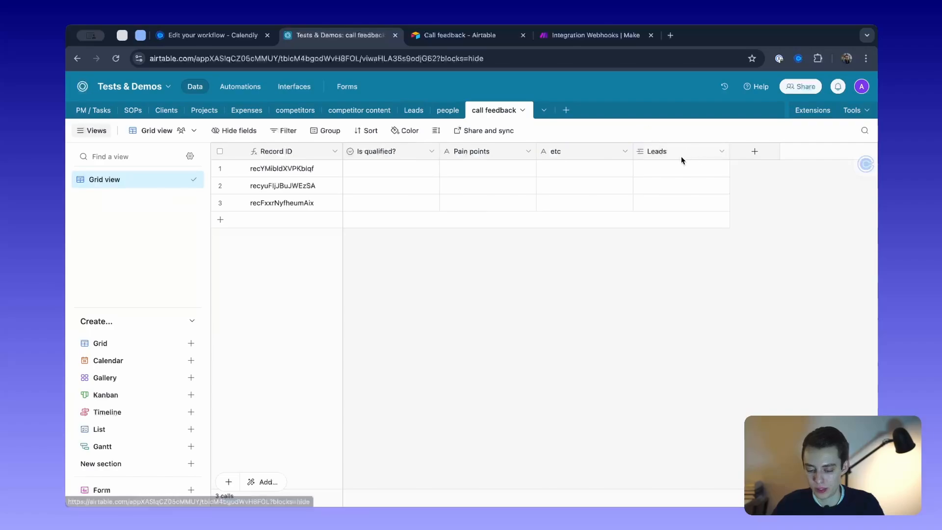
left_click(414, 111)
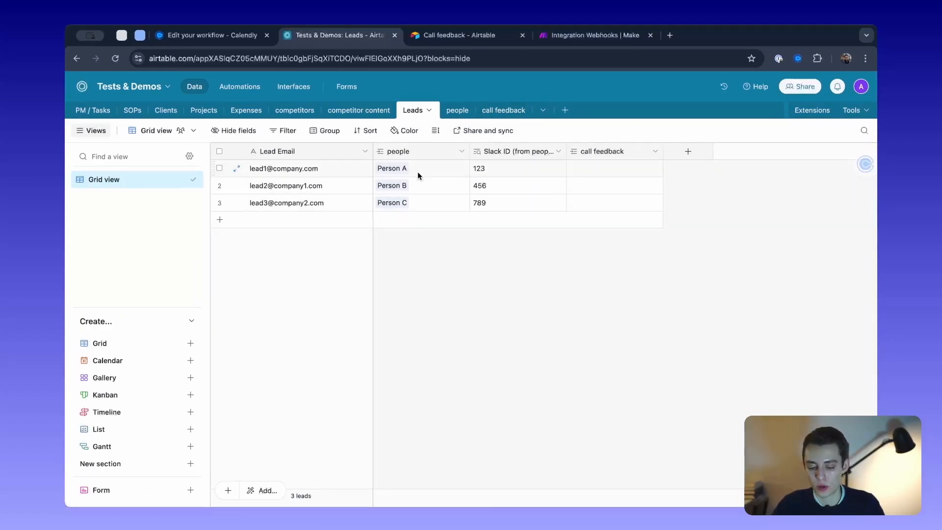
left_click(464, 40)
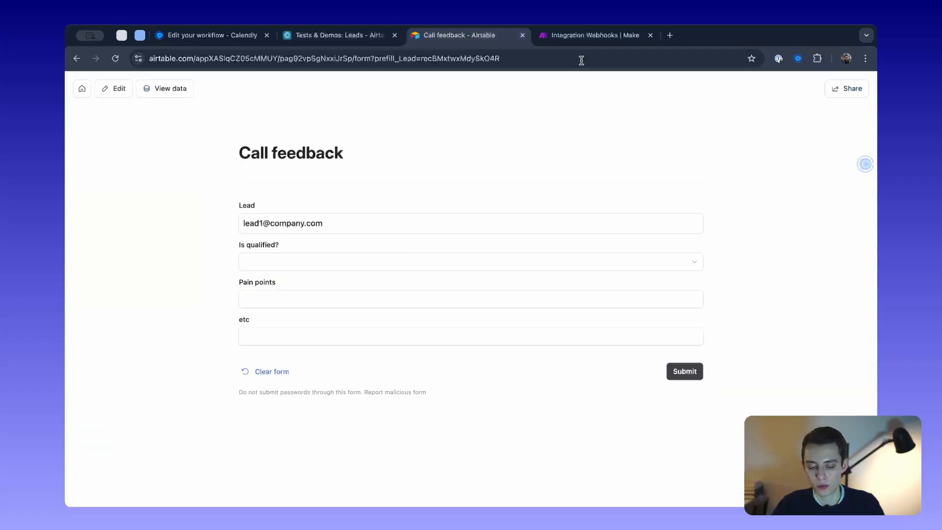
Switch to Make and check the Airtable Search Records settings, from base and table to formula, against the Leads table
left_click(589, 36)
left_click(540, 275)
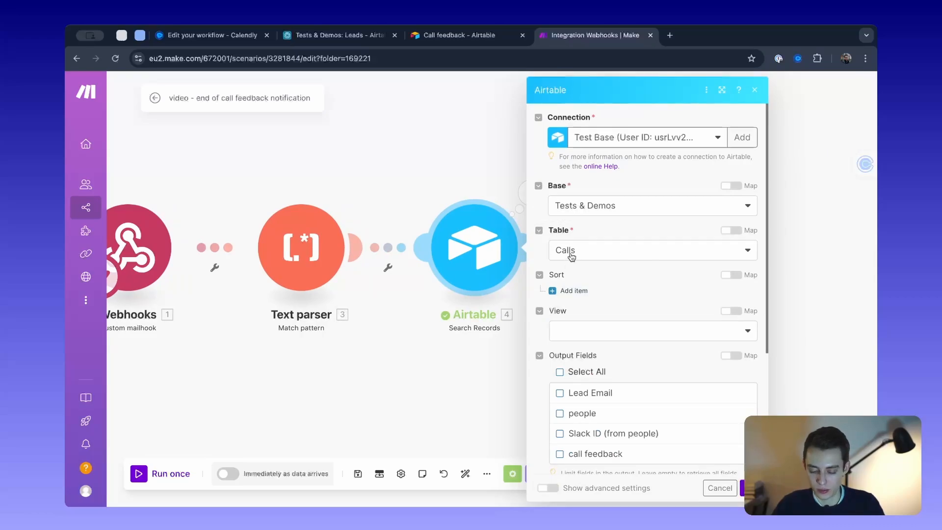
left_click(489, 37)
left_click(359, 34)
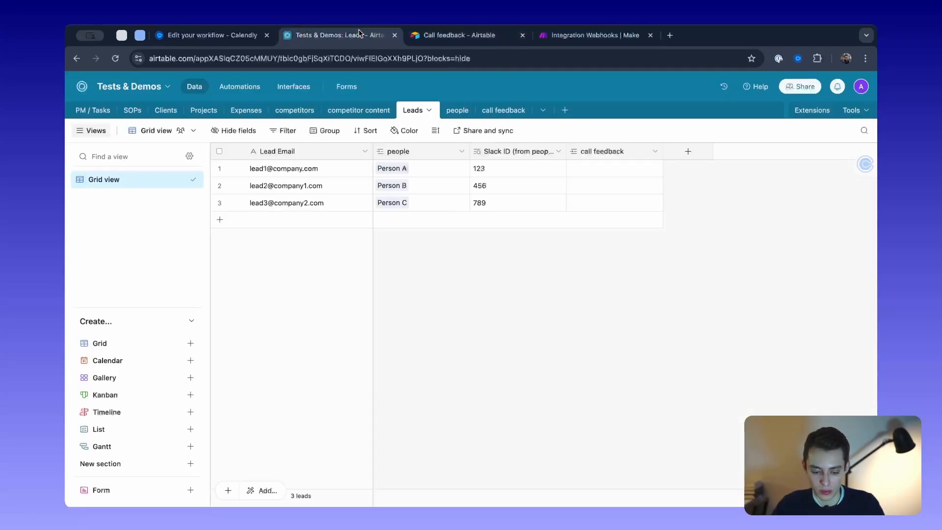
left_click(553, 37)
scroll(614, 277, "down", 5)
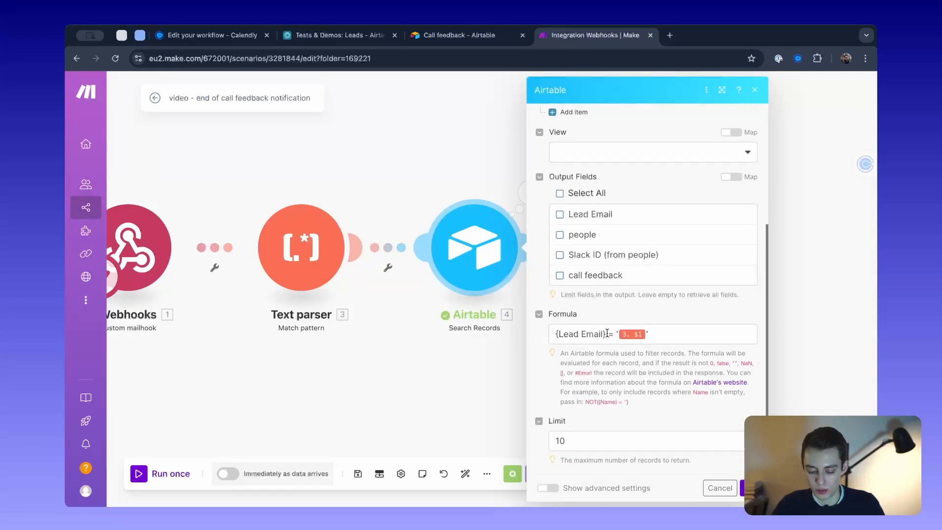
Examine the {Lead Email} field reference and the quoted Text parser variable in the Search Records formula
left_click(607, 333)
double_click(601, 335)
left_click(603, 334)
left_click_drag(607, 333, 554, 333)
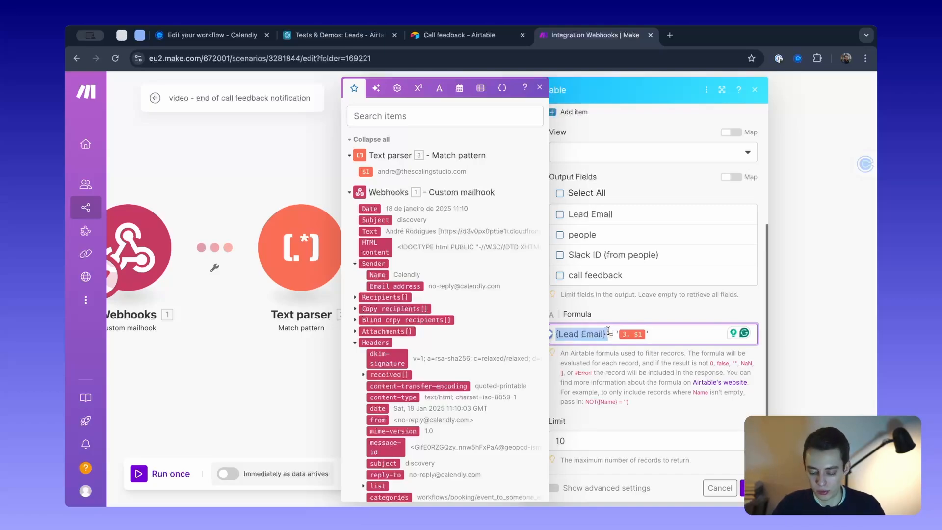
left_click(668, 333)
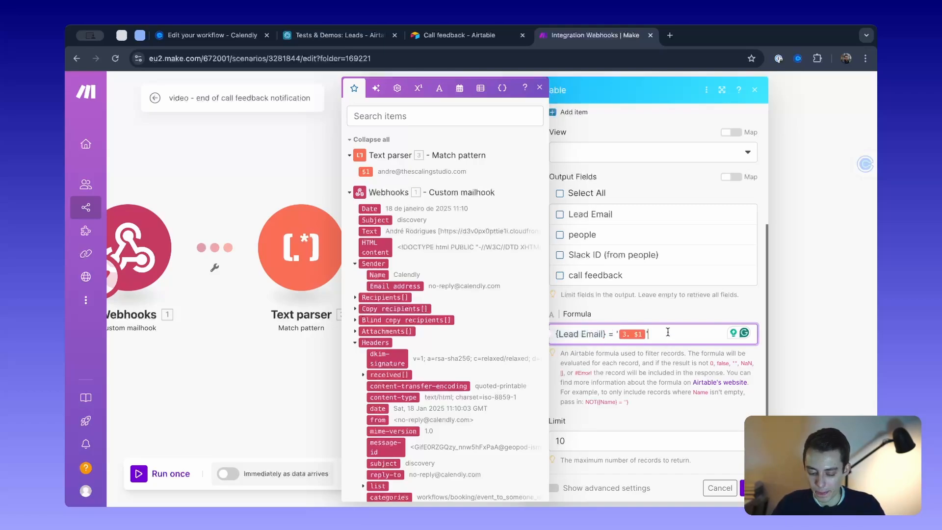
left_click_drag(608, 334, 564, 334)
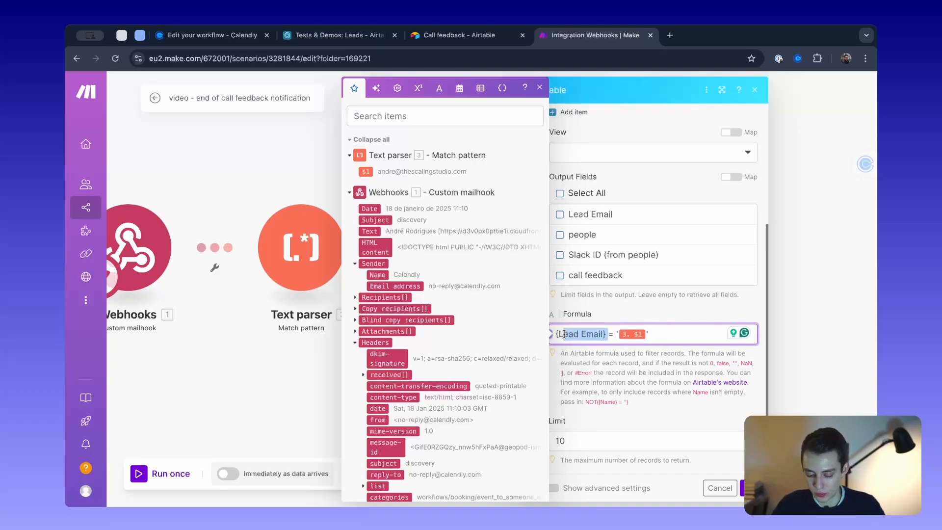
left_click(660, 335)
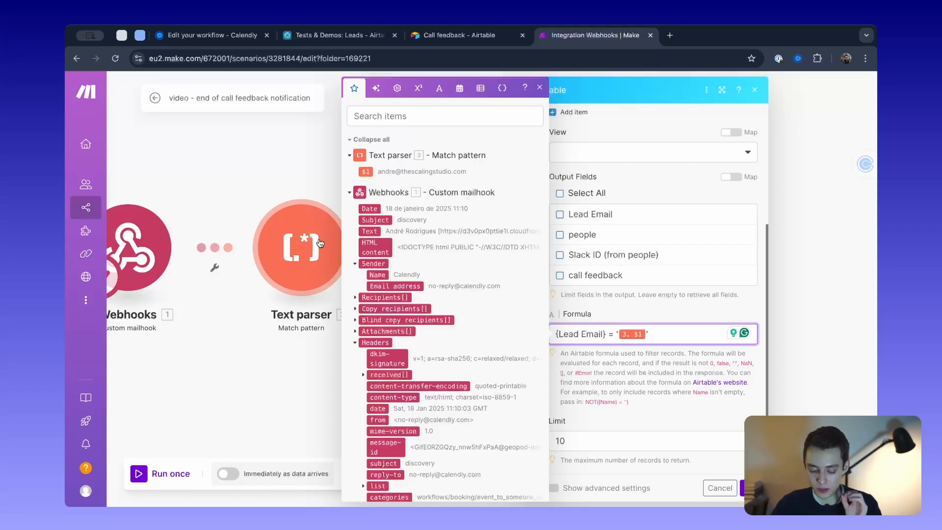
Remove the variable from the Search Records formula and reinsert the Text parser's $1, giving {Lead Email} = '$1'
key("BackSpace")
key("BackSpace")
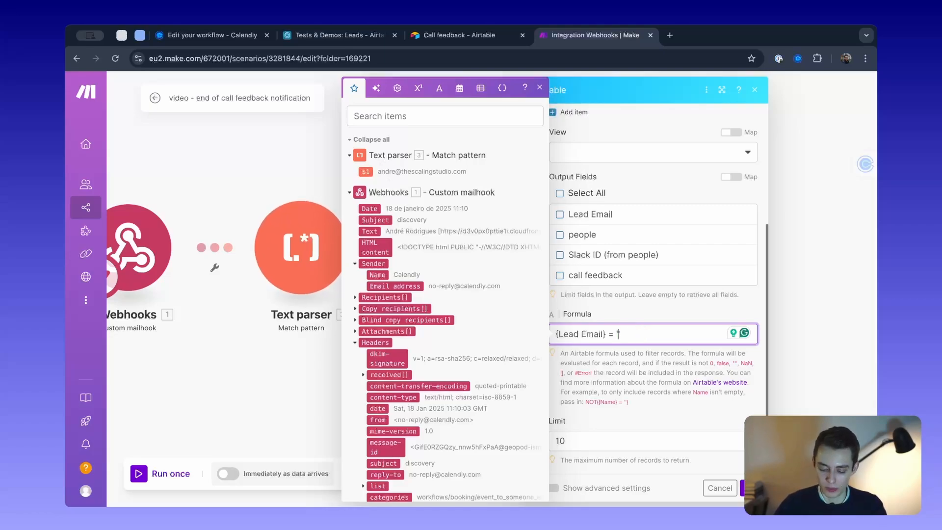
left_click(365, 172)
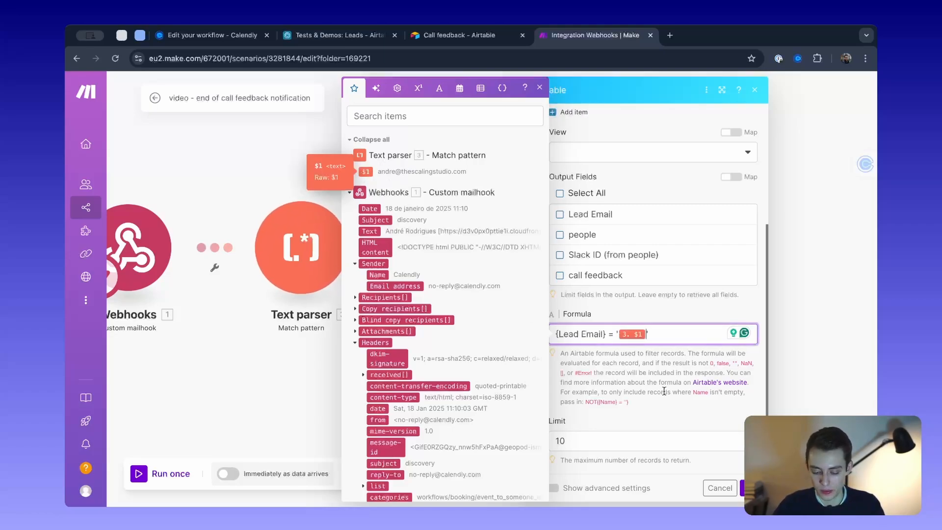
Save the Search Records settings, then switch to Airtable and check the first lead's email, linked person and Slack ID in the Leads table
left_click(748, 488)
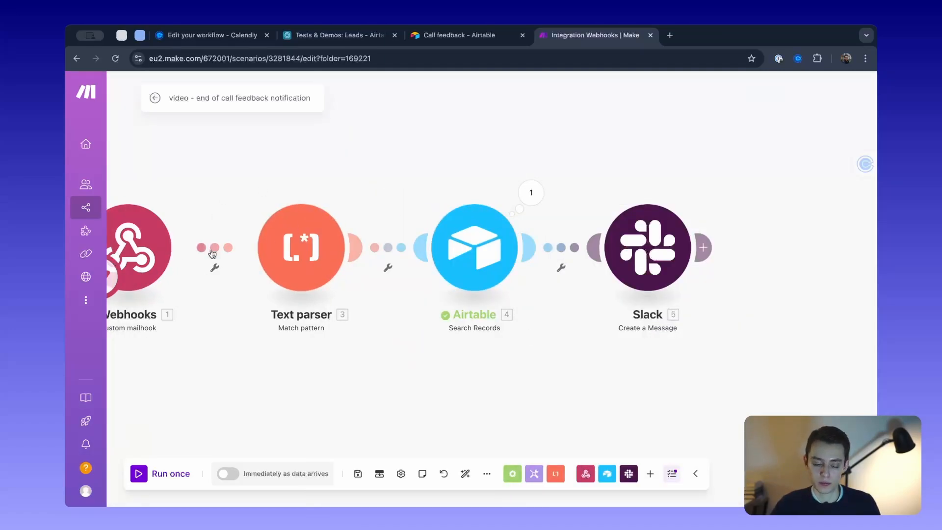
left_click_drag(414, 137, 572, 425)
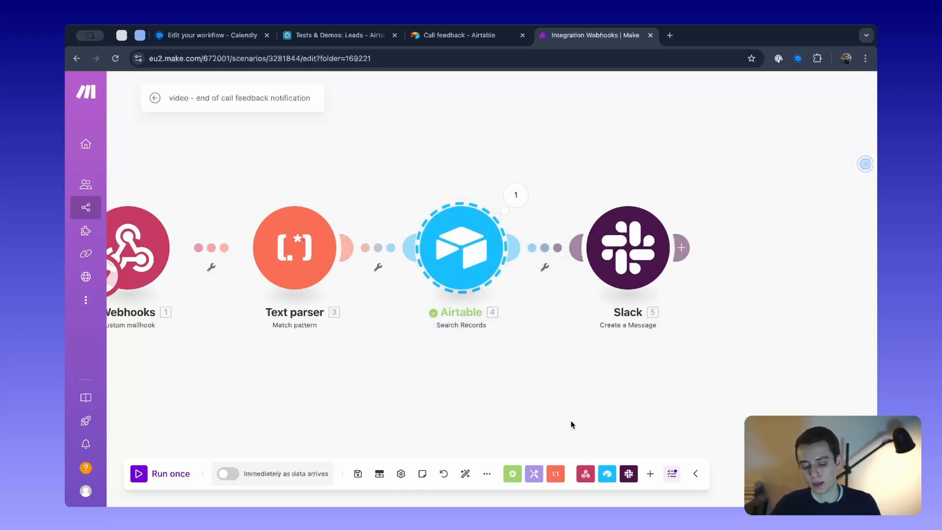
left_click(464, 36)
left_click(339, 35)
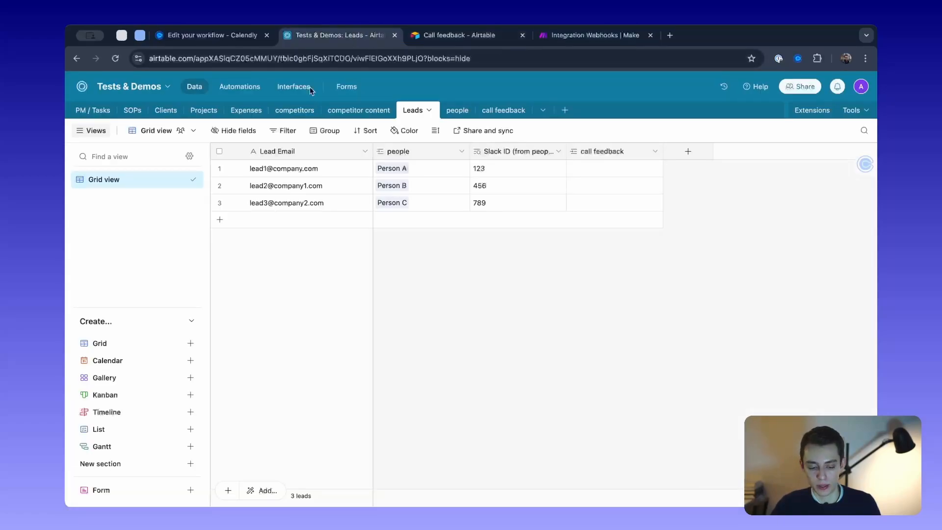
left_click(300, 169)
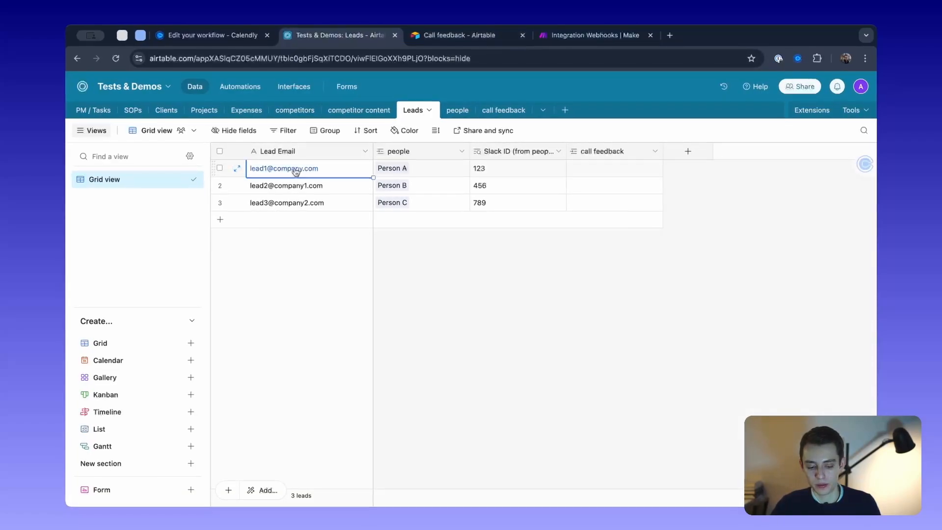
left_click(412, 168)
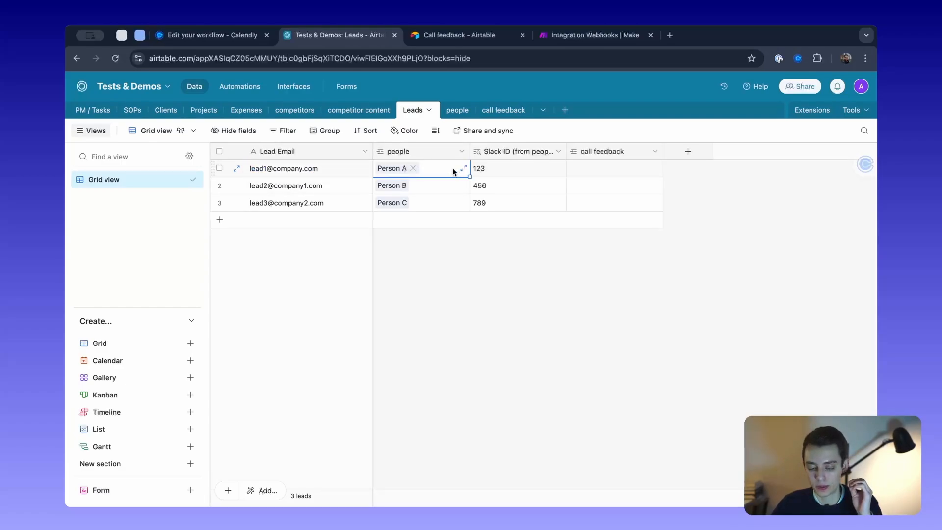
left_click(507, 170)
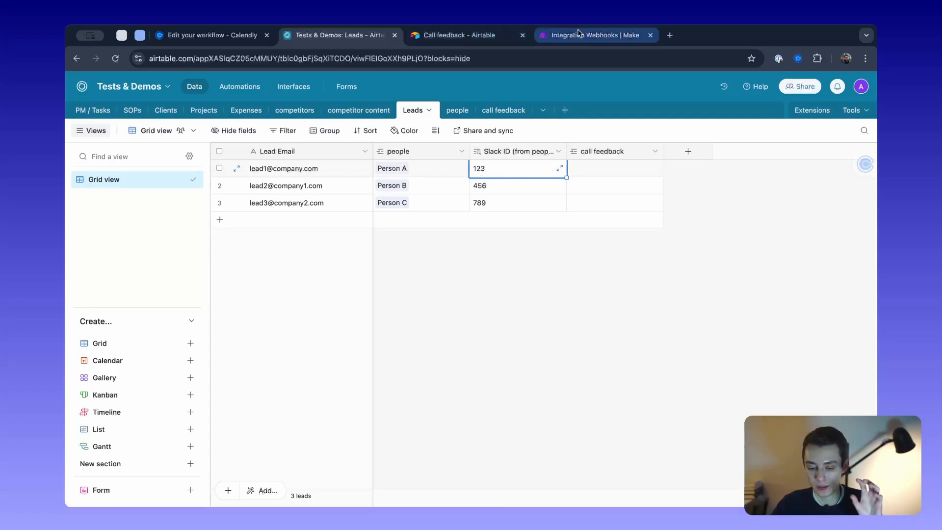
Return to Make and replace the Slack message's User value with item [1] of Airtable's Slack ID (from people)
left_click(592, 35)
left_click(618, 252)
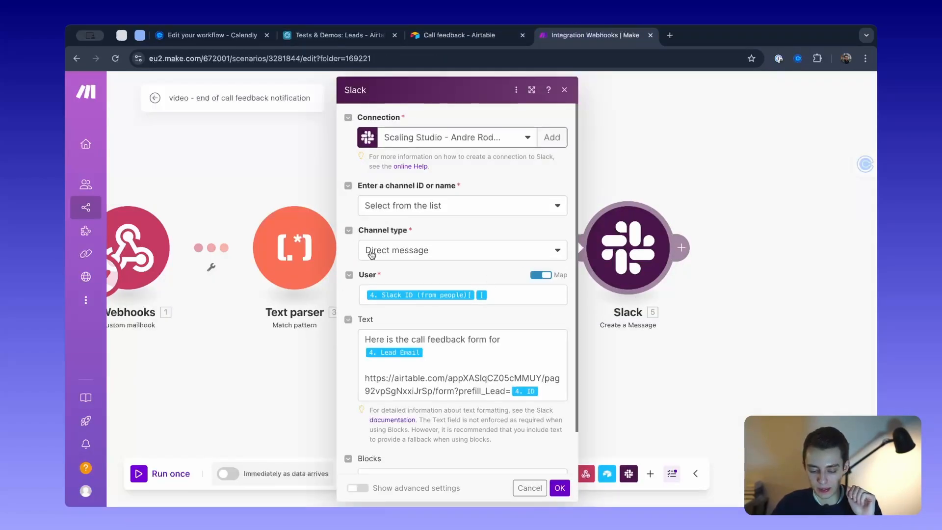
left_click(511, 289)
left_click_drag(510, 295, 358, 298)
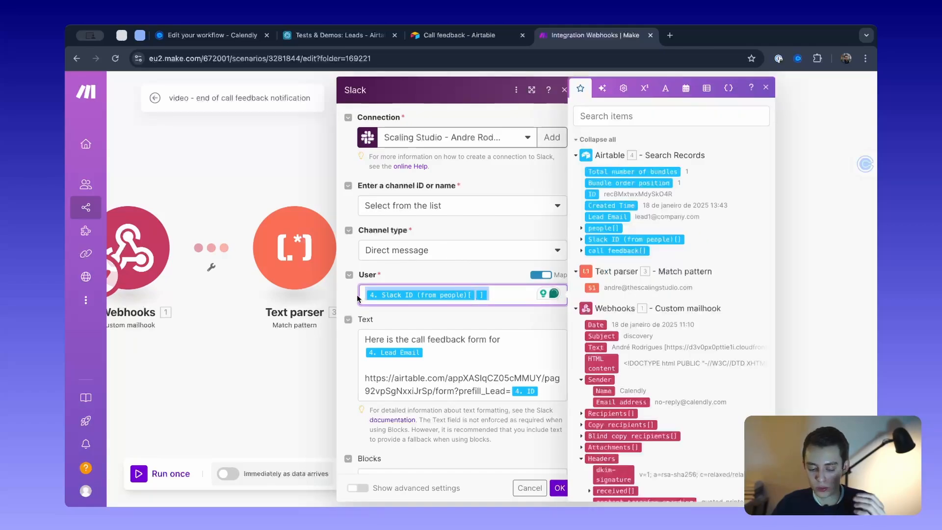
left_click(582, 239)
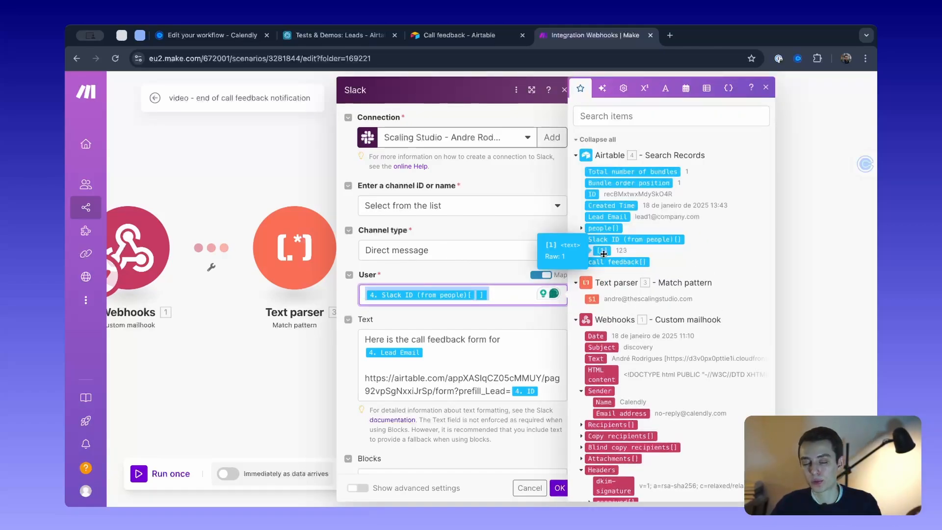
key("BackSpace")
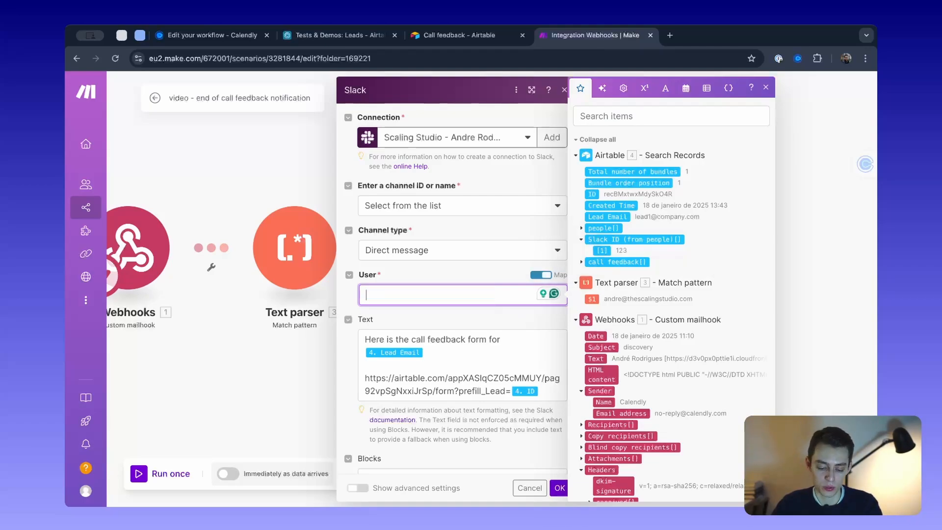
left_click(602, 250)
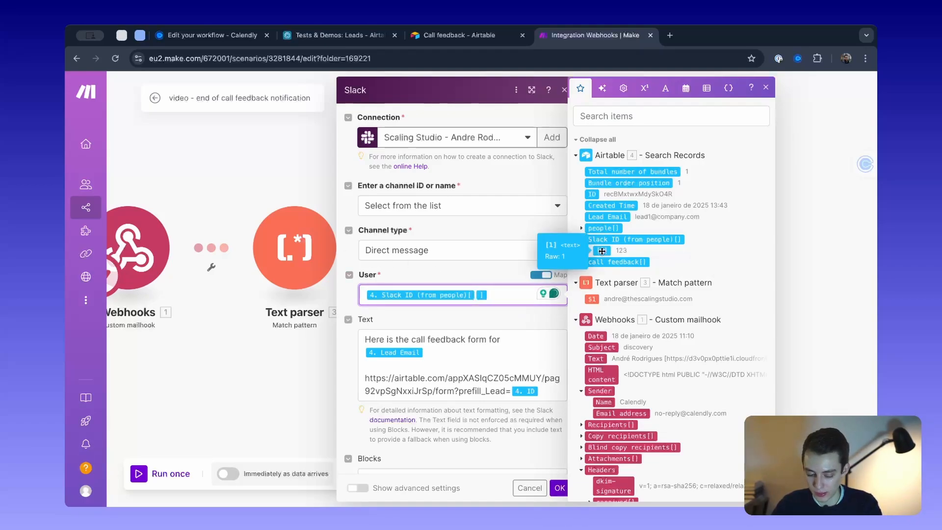
Examine the Slack message text, from its intro sentence and Lead Email variable to the form link with the ?prefill_Lead= parameter
left_click(493, 345)
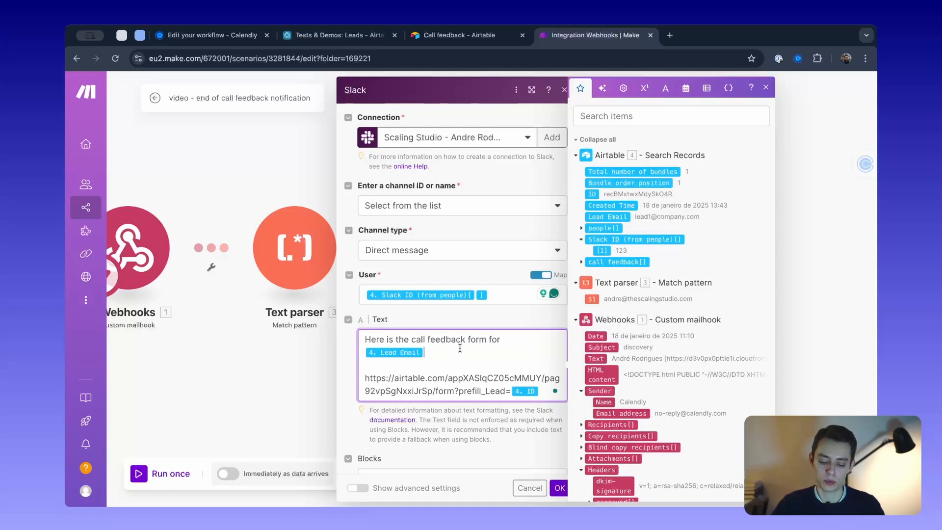
left_click_drag(371, 336, 510, 344)
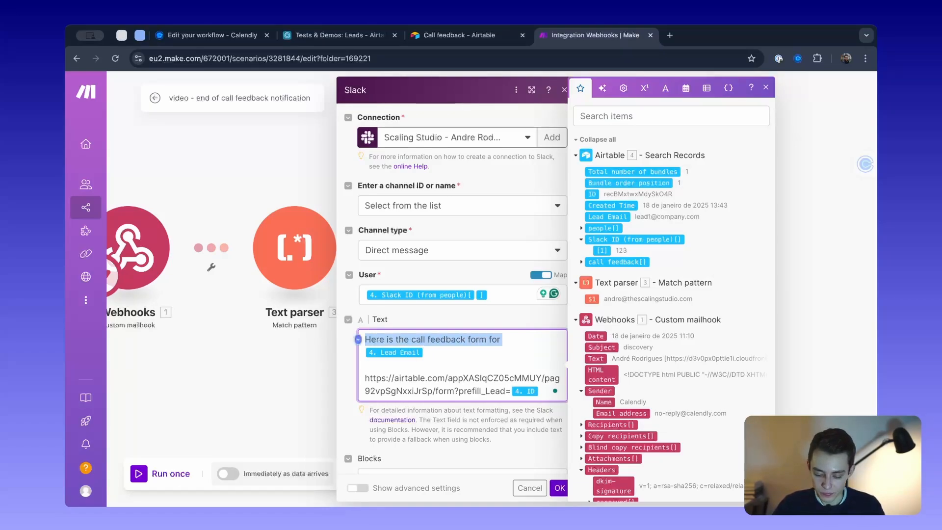
left_click(365, 352)
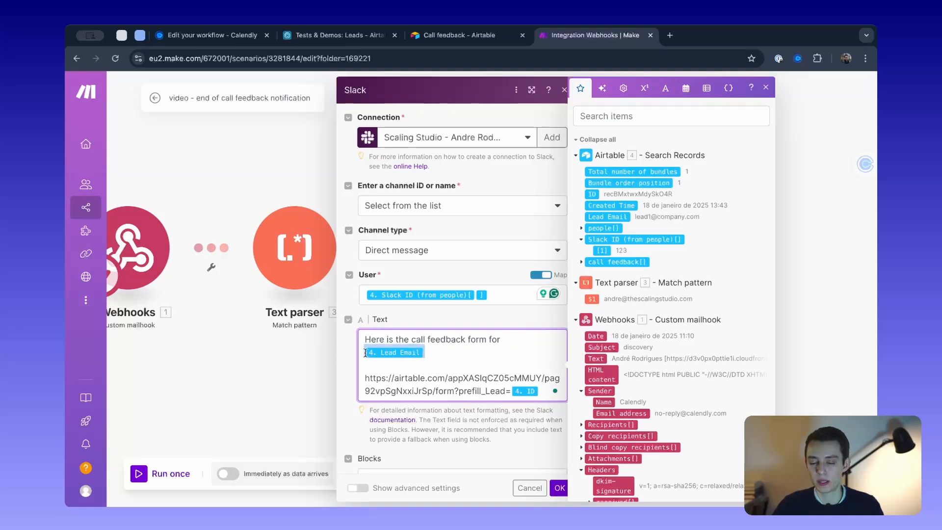
key("Right")
left_click_drag(365, 377, 505, 385)
left_click(455, 391)
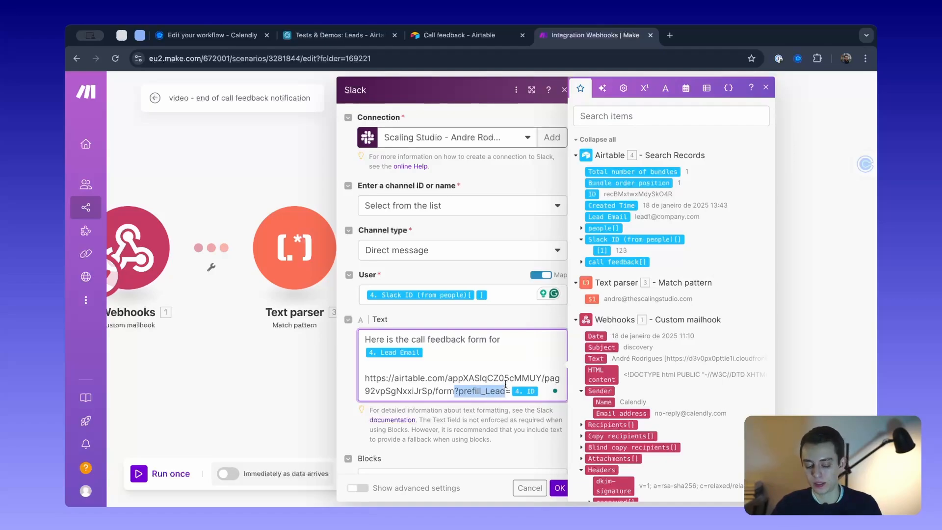
left_click(500, 373)
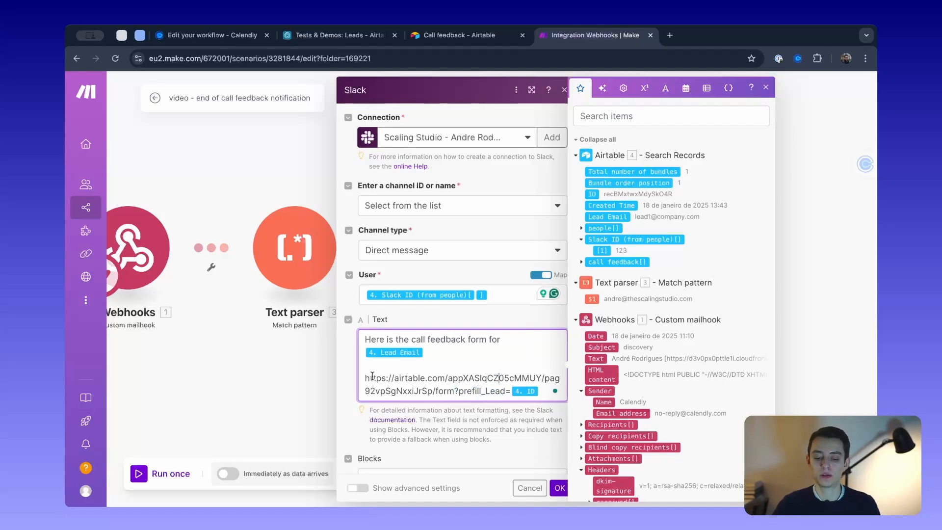
Switch to the Call feedback form, remove the prefilled lead and add the first listed lead again
left_click(458, 35)
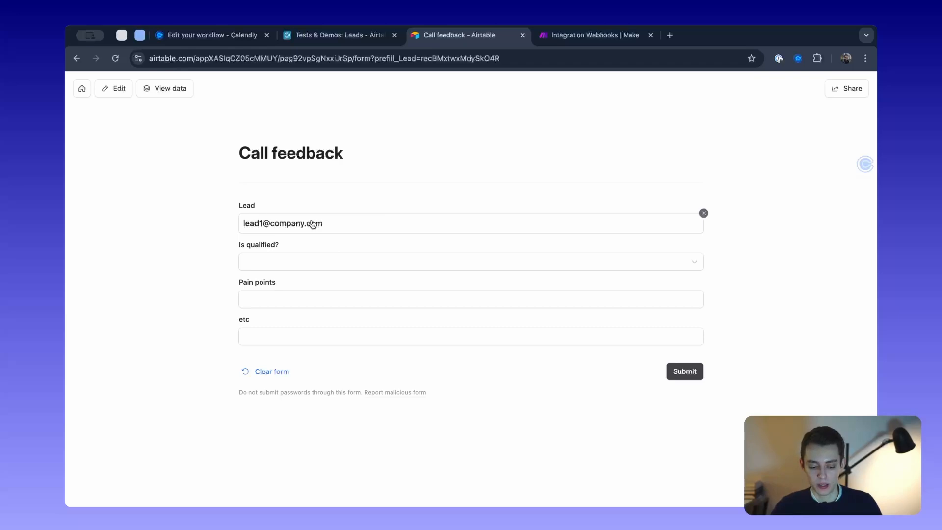
left_click(704, 213)
left_click(271, 223)
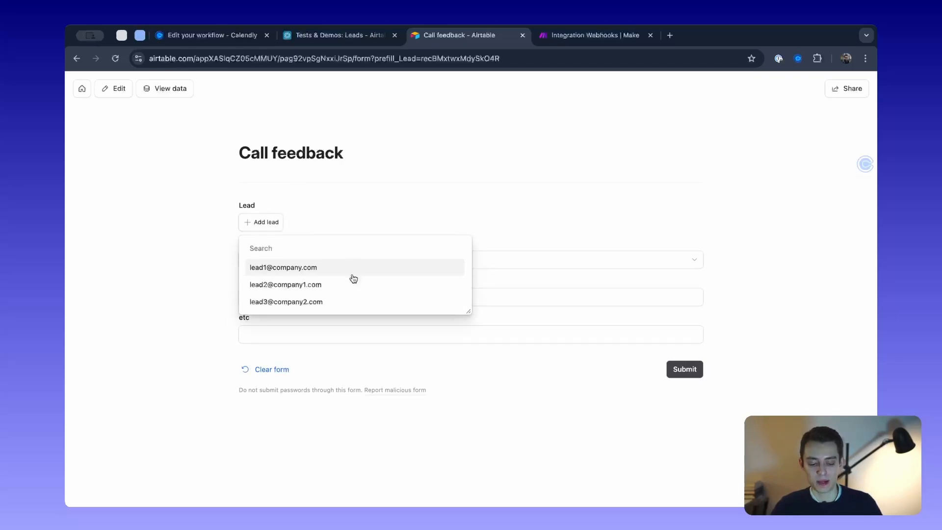
left_click(309, 267)
Compare the ID variable ending the Slack message's form link in Make with the prefill_Lead record ID in the form's URL
left_click(559, 36)
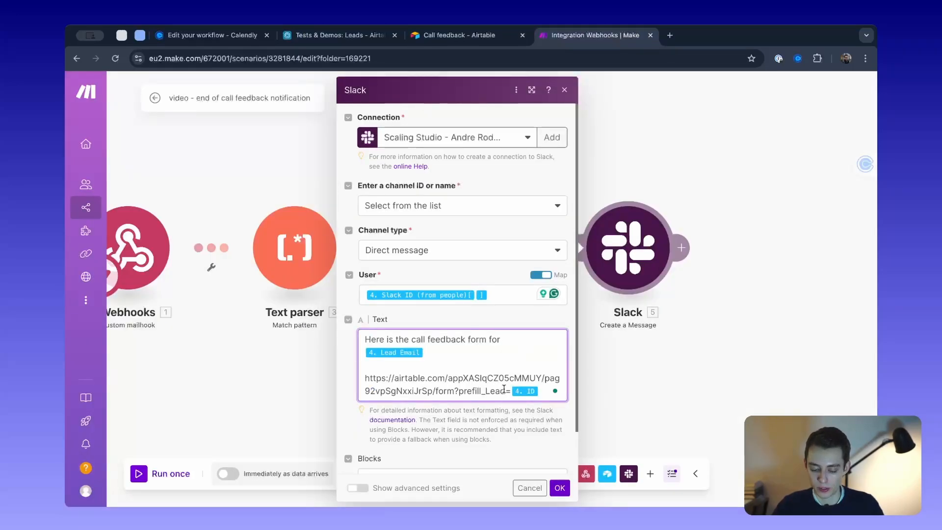
left_click(459, 35)
left_click(529, 62)
left_click_drag(530, 65, 421, 63)
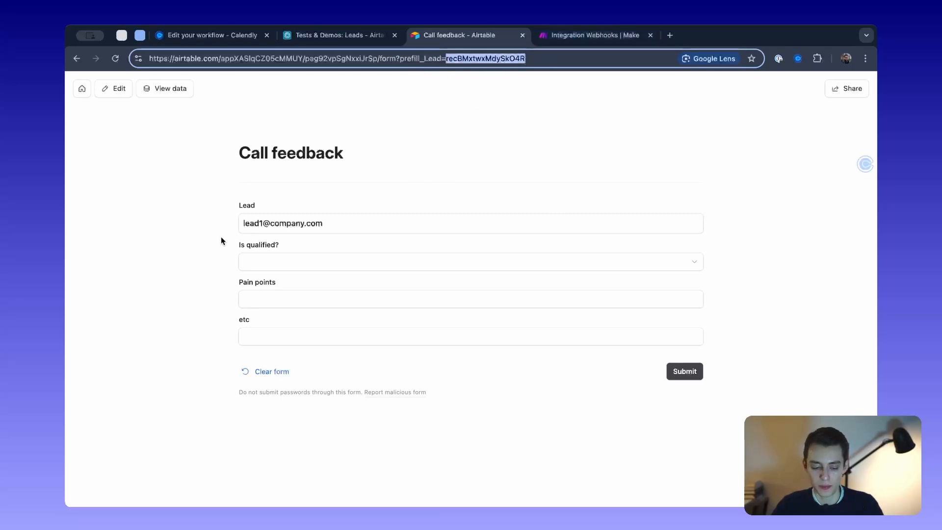
Fill in the Call feedback form with Is qualified? Yes, Pain points "qeqweqwe" and etc "qeqweqeqw"
left_click(320, 260)
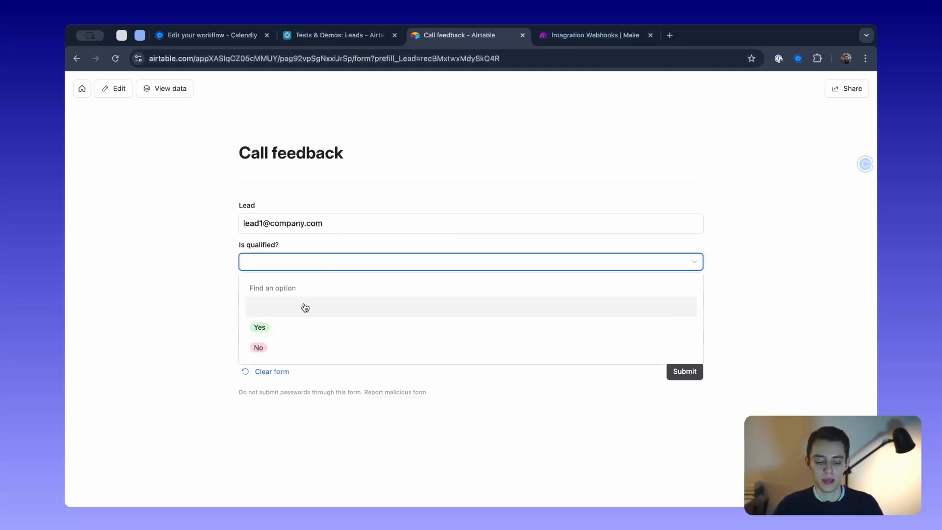
left_click(331, 333)
left_click(332, 301)
type("qeqweqwe")
left_click(328, 336)
type("qeqweqeq")
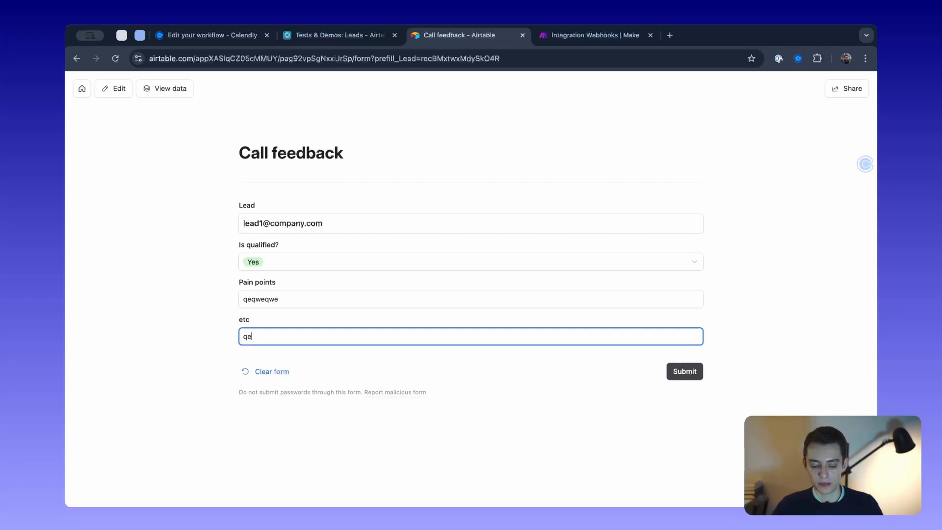
left_click(172, 254)
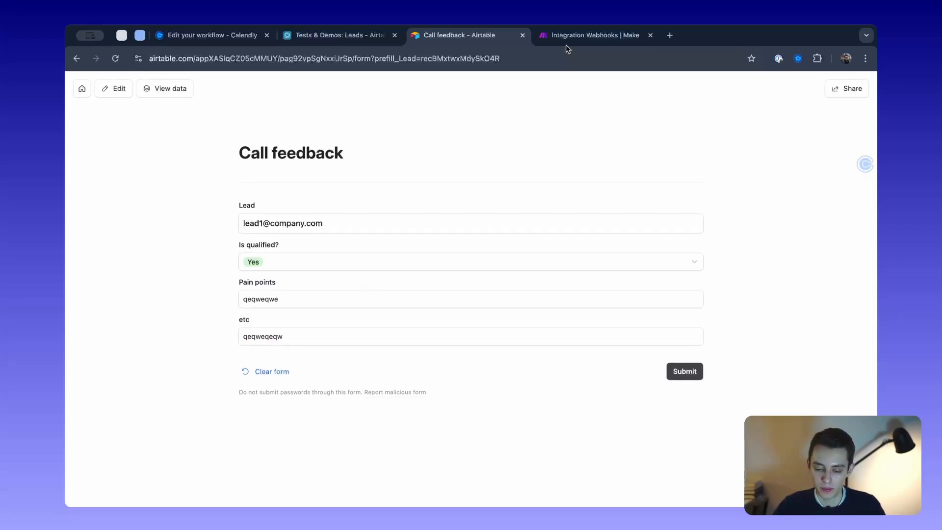
Return to Make, close the Slack module's settings and select all four modules of the scenario to review the complete flow
left_click(574, 35)
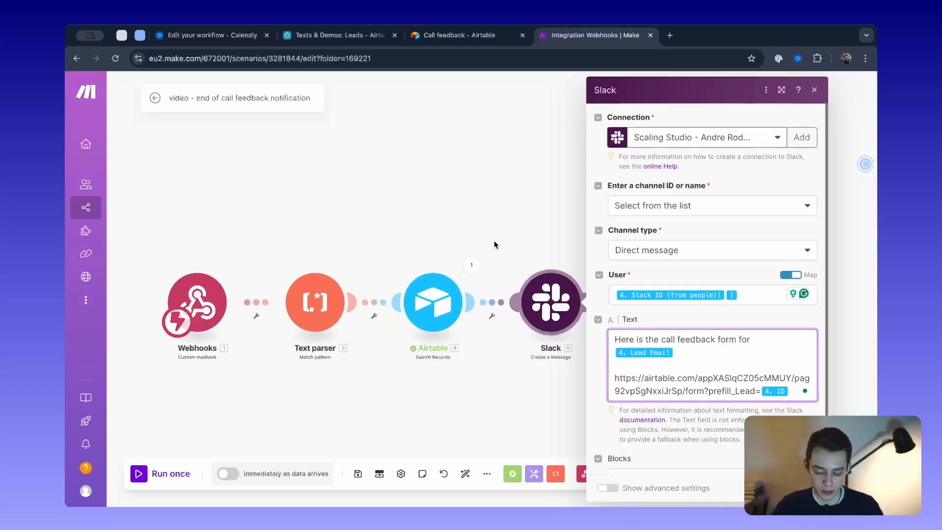
key("Escape")
scroll(557, 347, "down", 3)
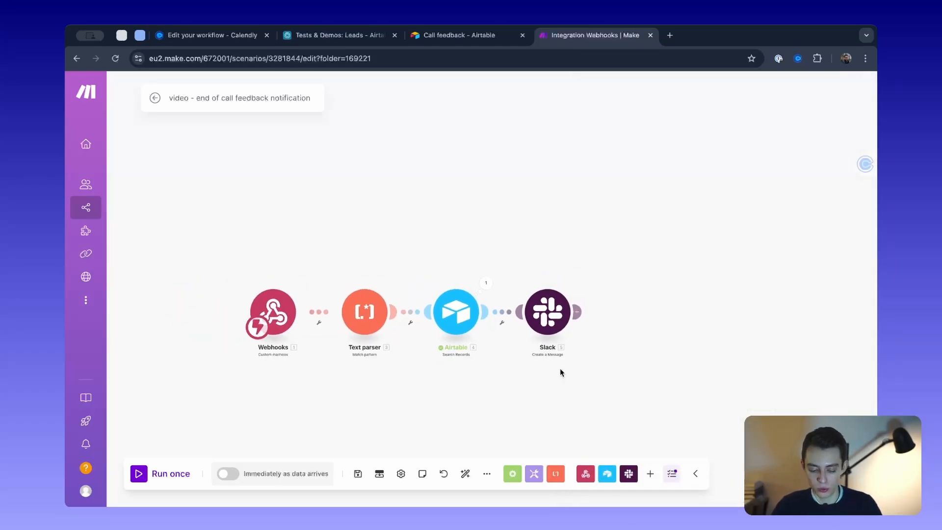
left_click_drag(560, 368, 561, 344)
left_click_drag(197, 184, 654, 417)
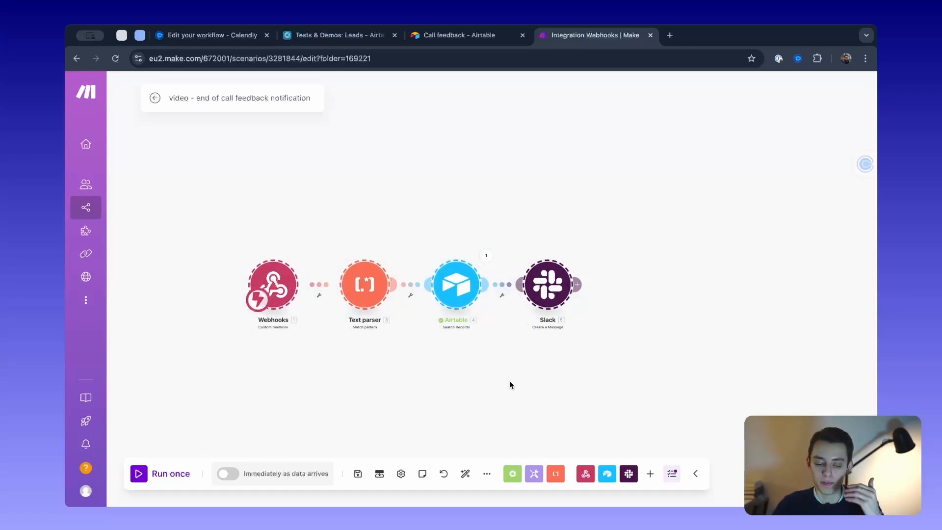